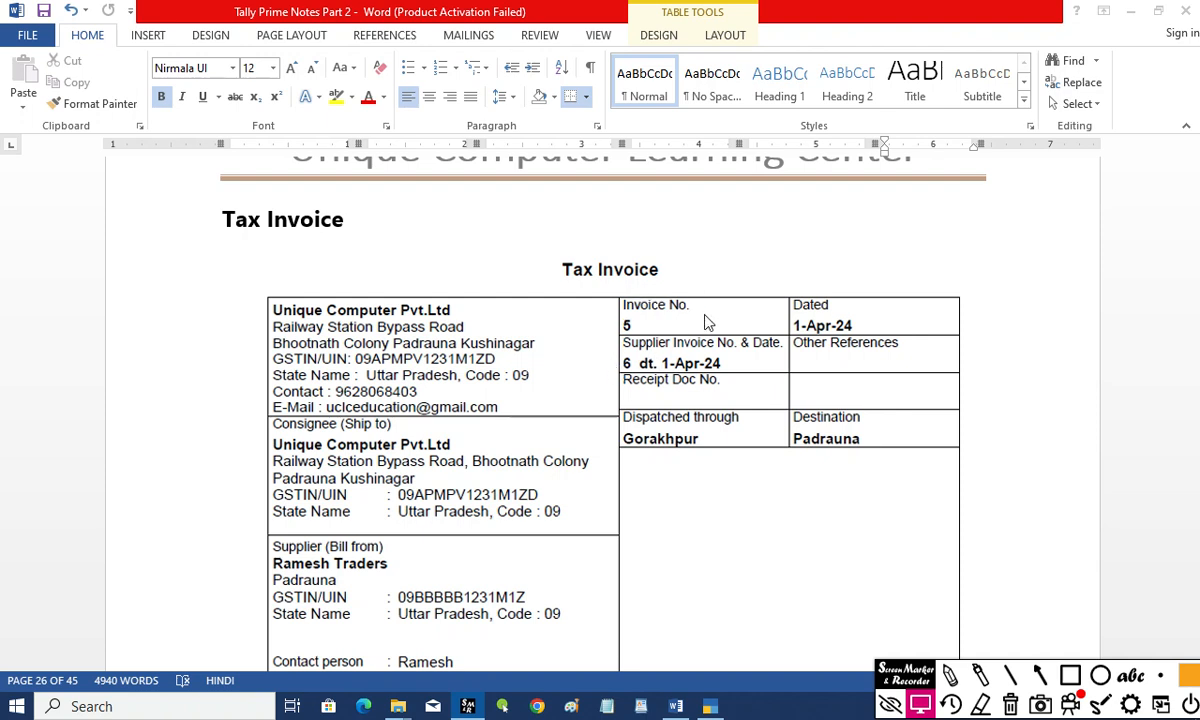
Examine the tax invoice's number, date, supplier invoice, dispatch, consignee and supplier details in the Word notes
{"action": "scroll", "coordinate": [660, 300], "scroll_direction": "down", "scroll_amount": 1}
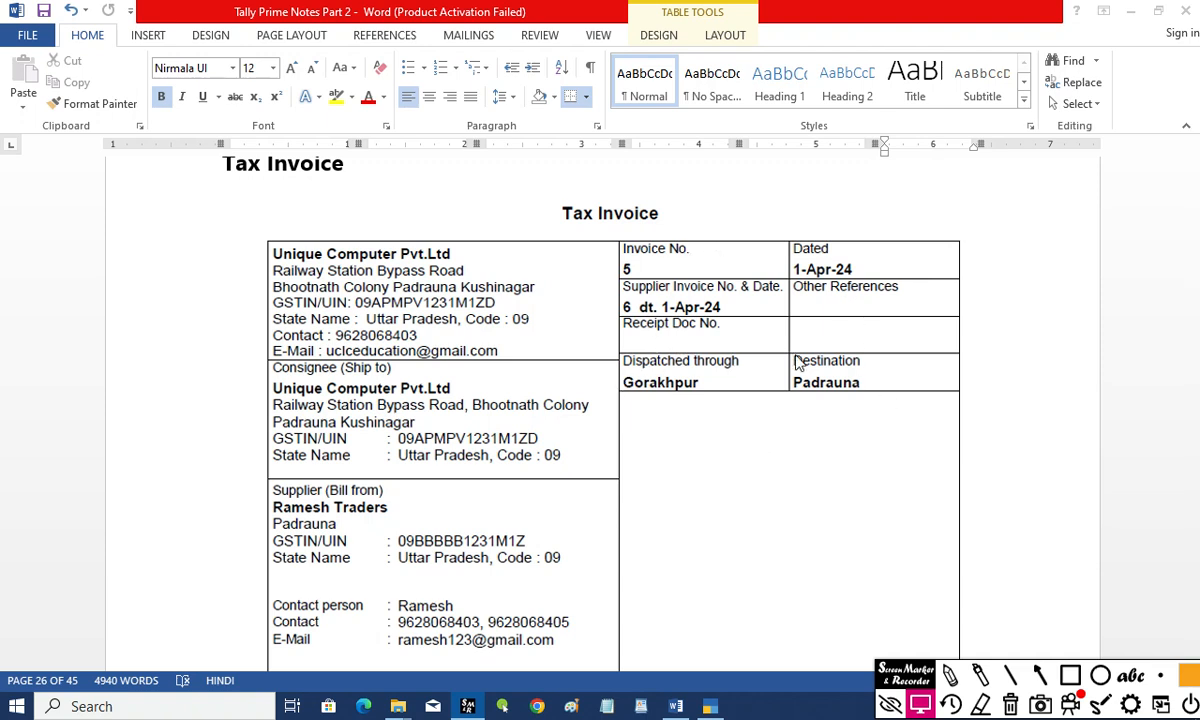
{"action": "scroll", "coordinate": [520, 412], "scroll_direction": "down", "scroll_amount": 1}
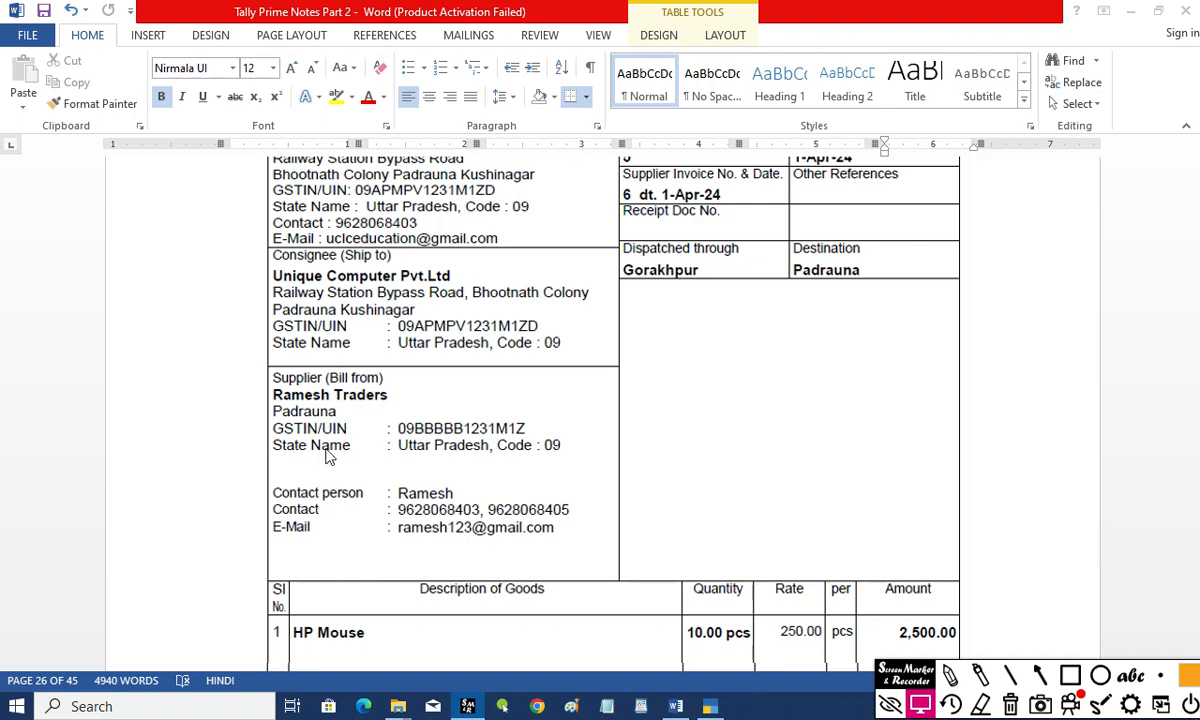
{"action": "scroll", "coordinate": [485, 460], "scroll_direction": "down", "scroll_amount": 1}
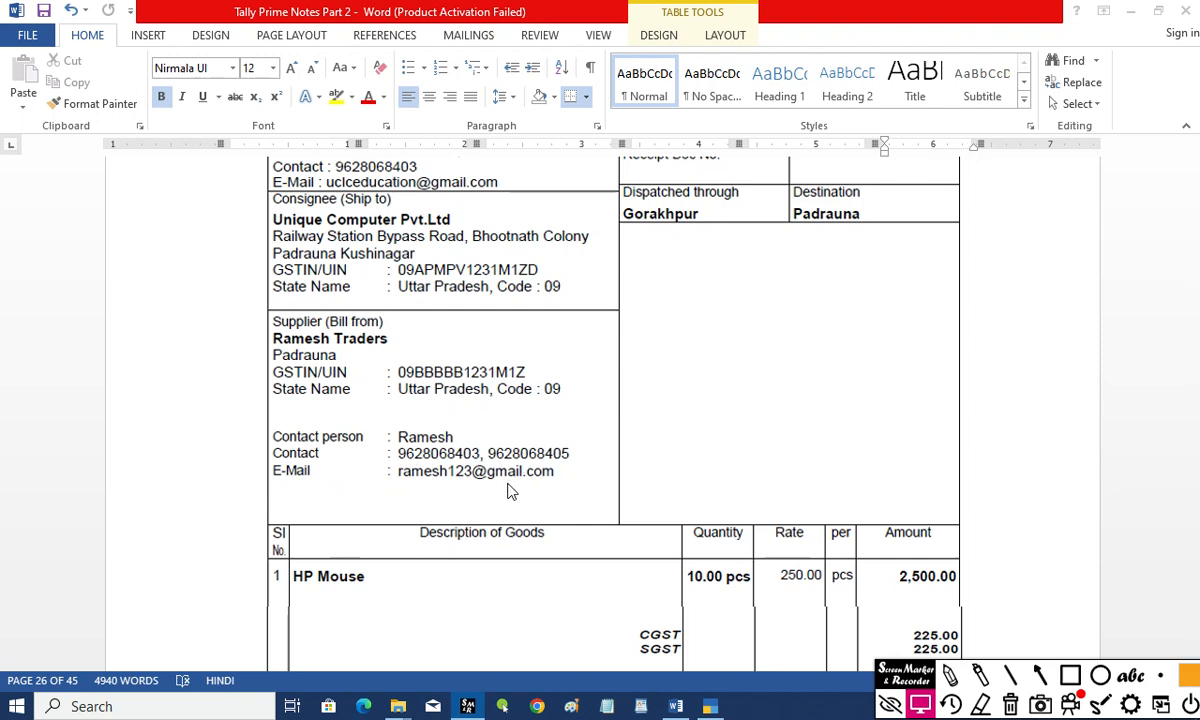
{"action": "scroll", "coordinate": [510, 490], "scroll_direction": "up", "scroll_amount": 3}
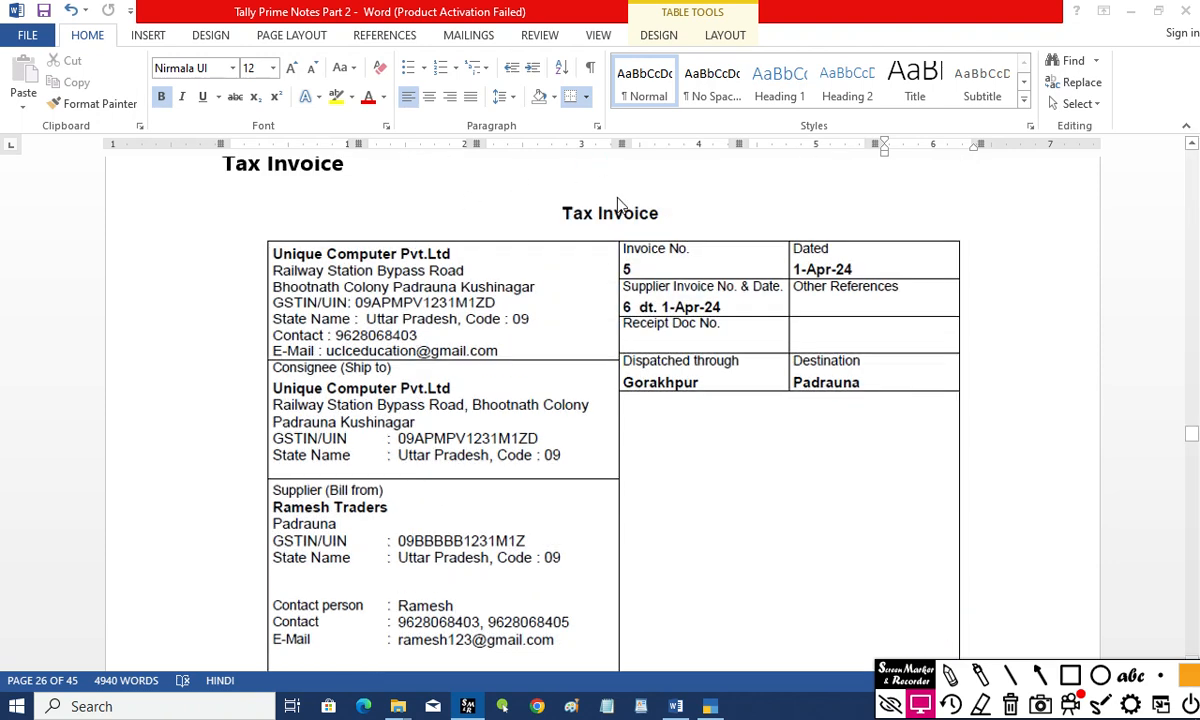
{"action": "scroll", "coordinate": [665, 387], "scroll_direction": "down", "scroll_amount": 3}
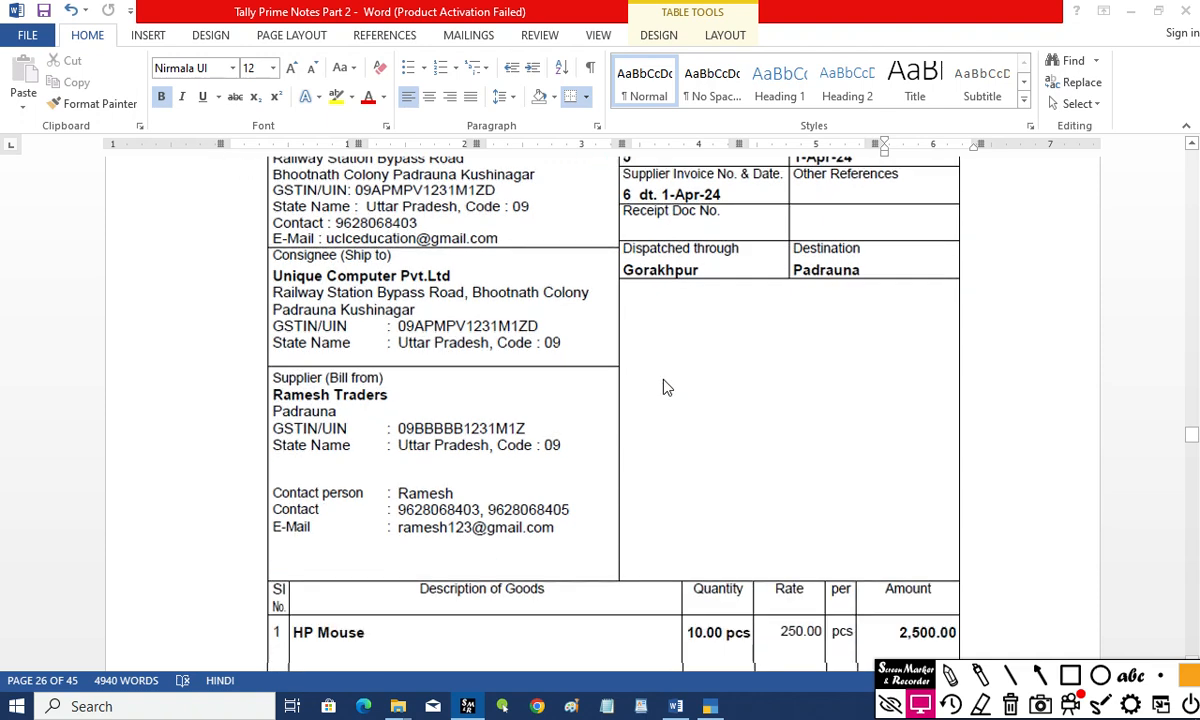
{"action": "scroll", "coordinate": [650, 378], "scroll_direction": "up", "scroll_amount": 3}
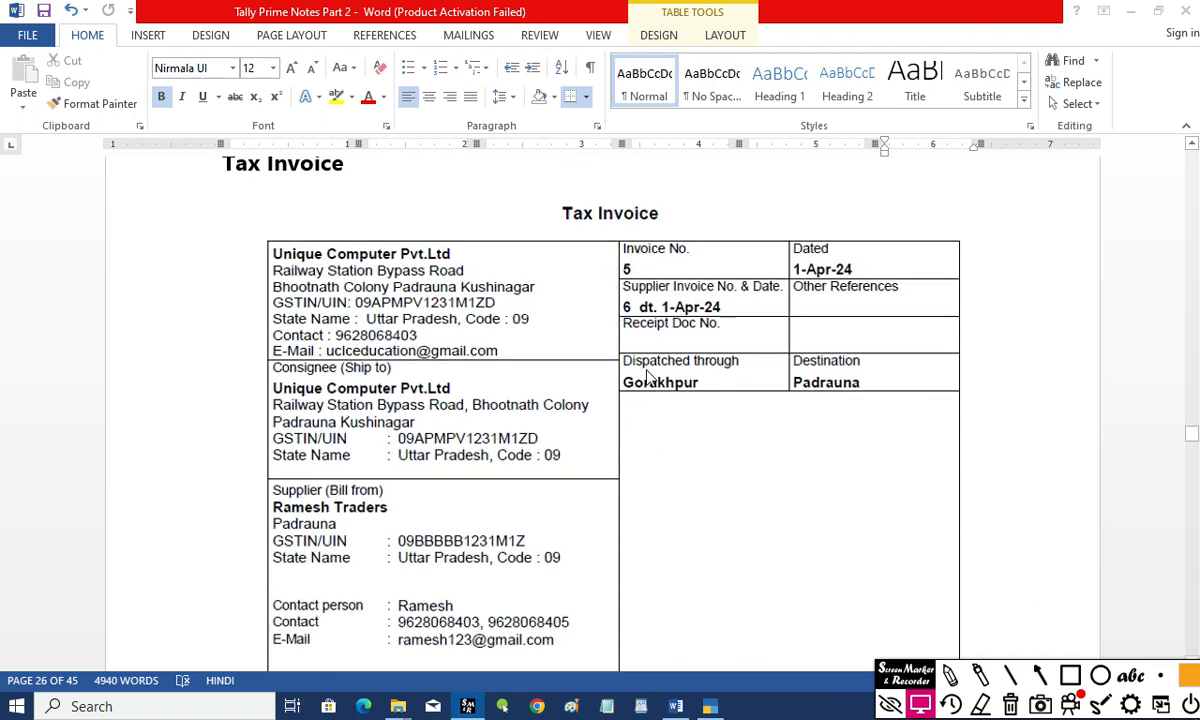
Review the invoice's goods line, quantity, rate, CGST and SGST amounts, and total
{"action": "scroll", "coordinate": [648, 376], "scroll_direction": "down", "scroll_amount": 4}
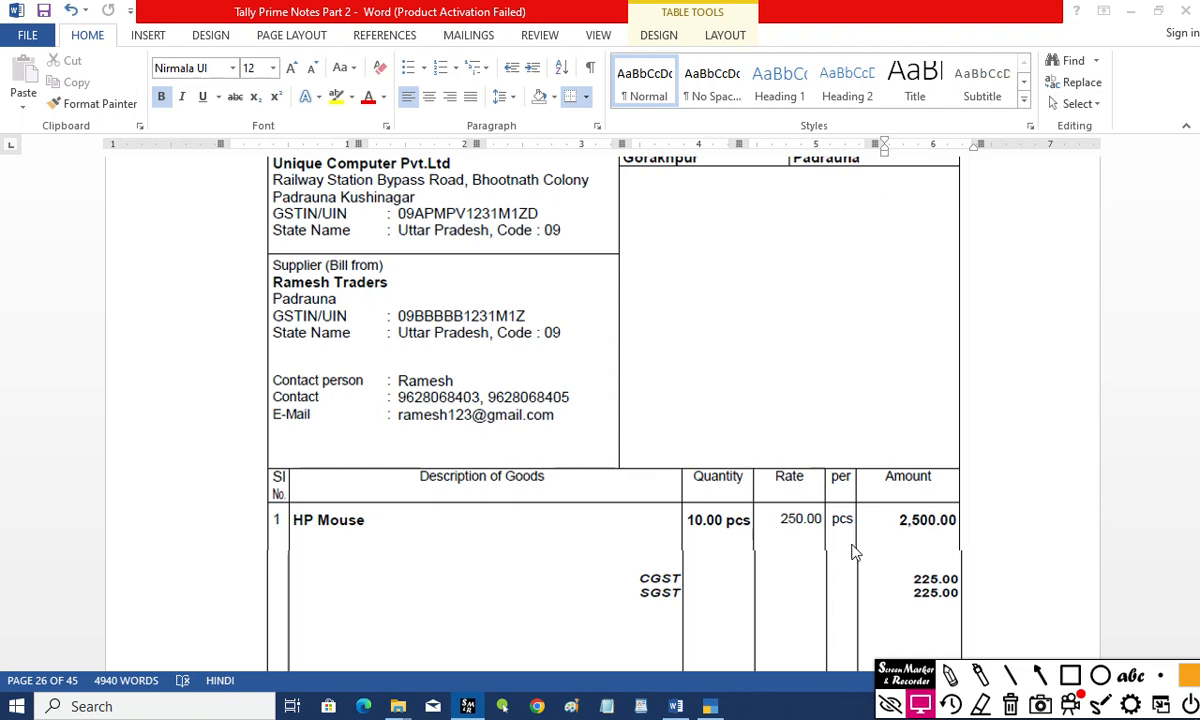
{"action": "scroll", "coordinate": [845, 550], "scroll_direction": "down", "scroll_amount": 1}
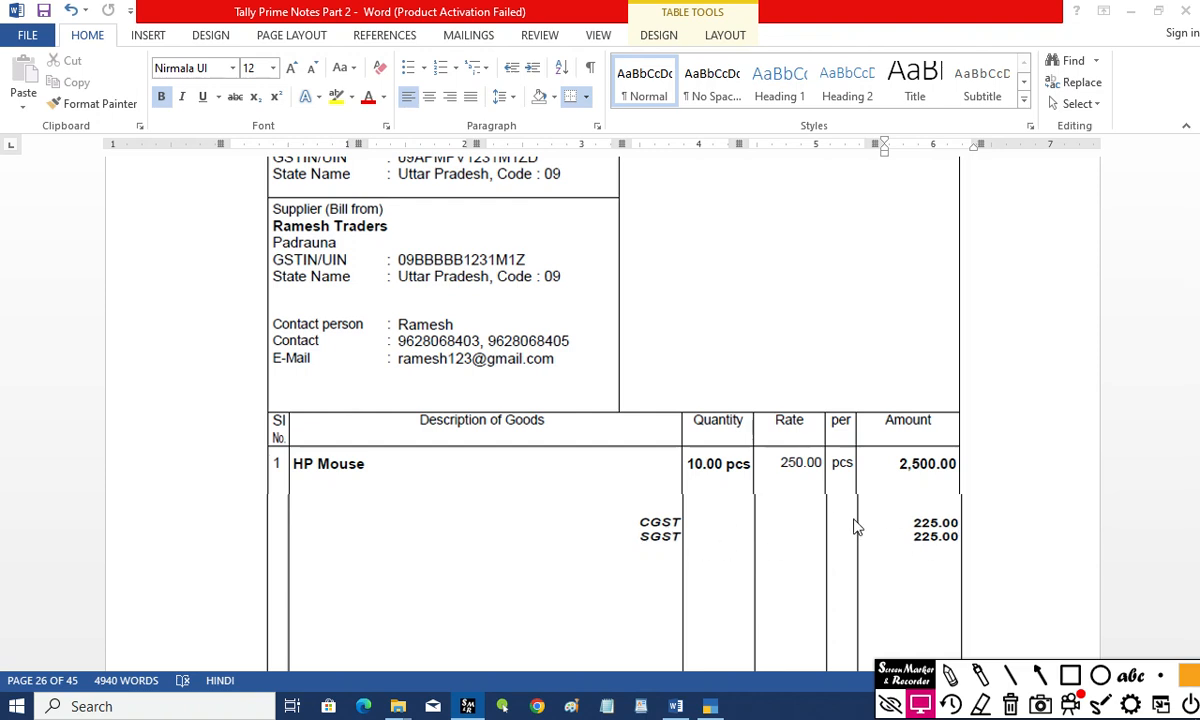
{"action": "scroll", "coordinate": [877, 532], "scroll_direction": "down", "scroll_amount": 2}
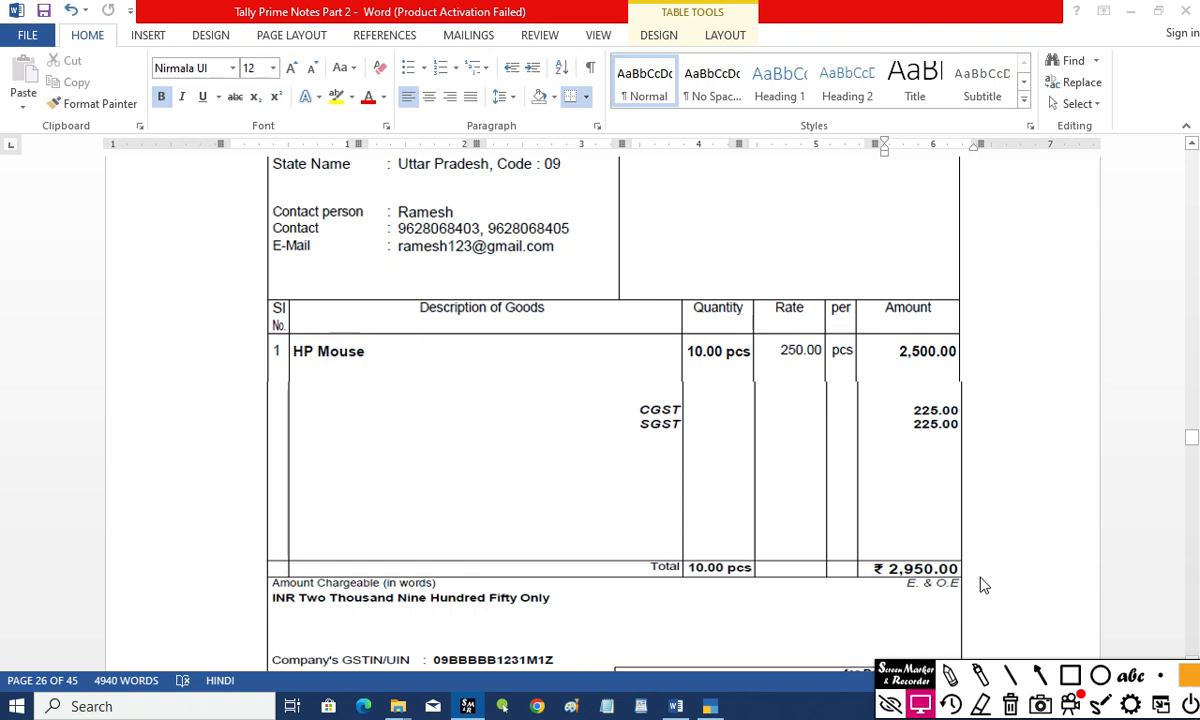
{"action": "scroll", "coordinate": [840, 528], "scroll_direction": "down", "scroll_amount": 1}
{"action": "scroll", "coordinate": [585, 521], "scroll_direction": "down", "scroll_amount": 1}
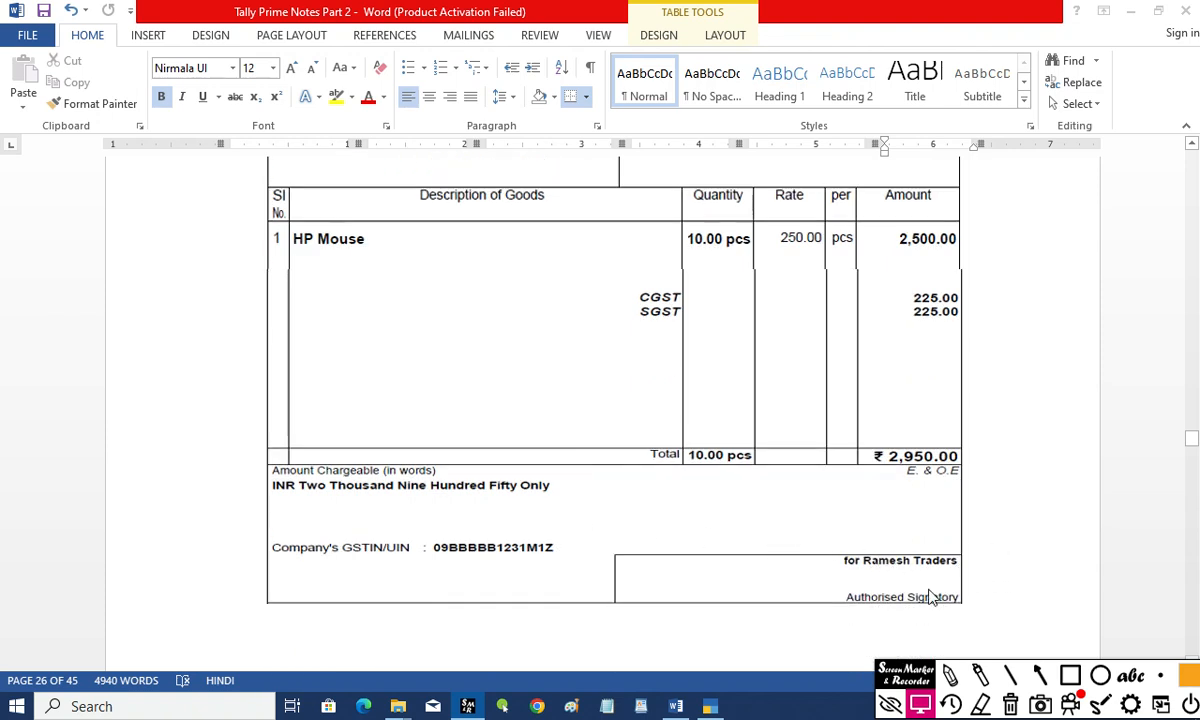
{"action": "scroll", "coordinate": [879, 570], "scroll_direction": "up", "scroll_amount": 2}
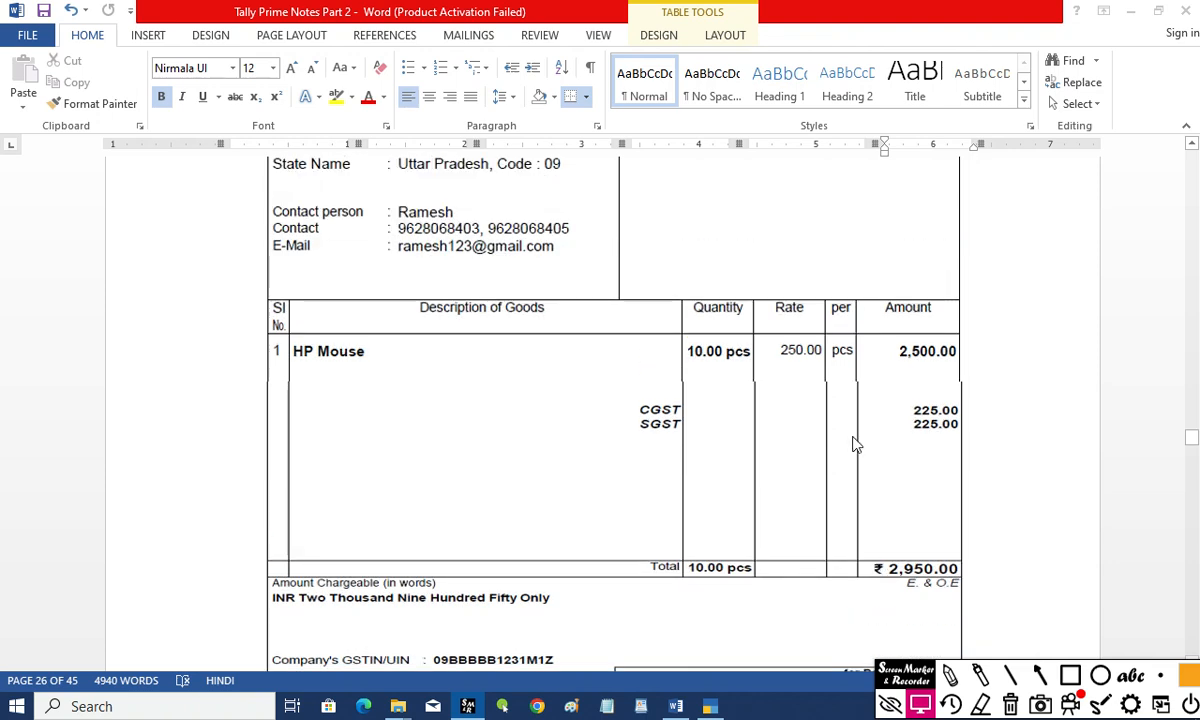
{"action": "scroll", "coordinate": [822, 455], "scroll_direction": "up", "scroll_amount": 1}
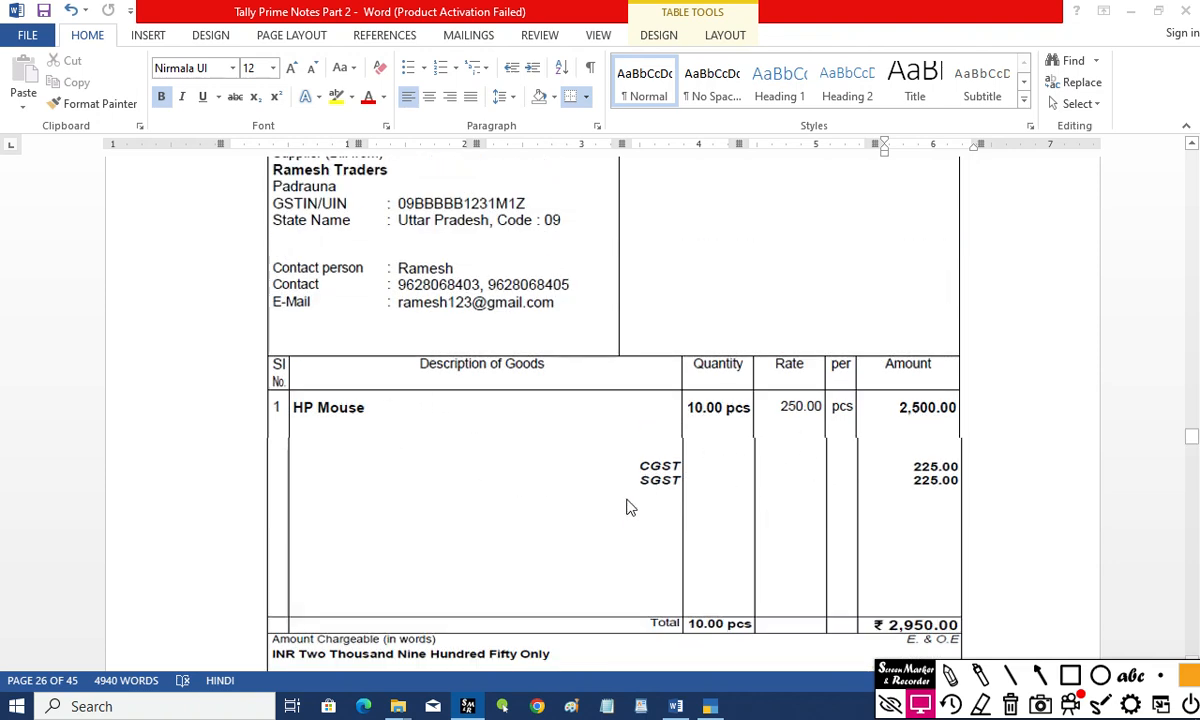
{"action": "scroll", "coordinate": [590, 512], "scroll_direction": "up", "scroll_amount": 2}
{"action": "scroll", "coordinate": [588, 517], "scroll_direction": "up", "scroll_amount": 1}
{"action": "scroll", "coordinate": [563, 509], "scroll_direction": "down", "scroll_amount": 2}
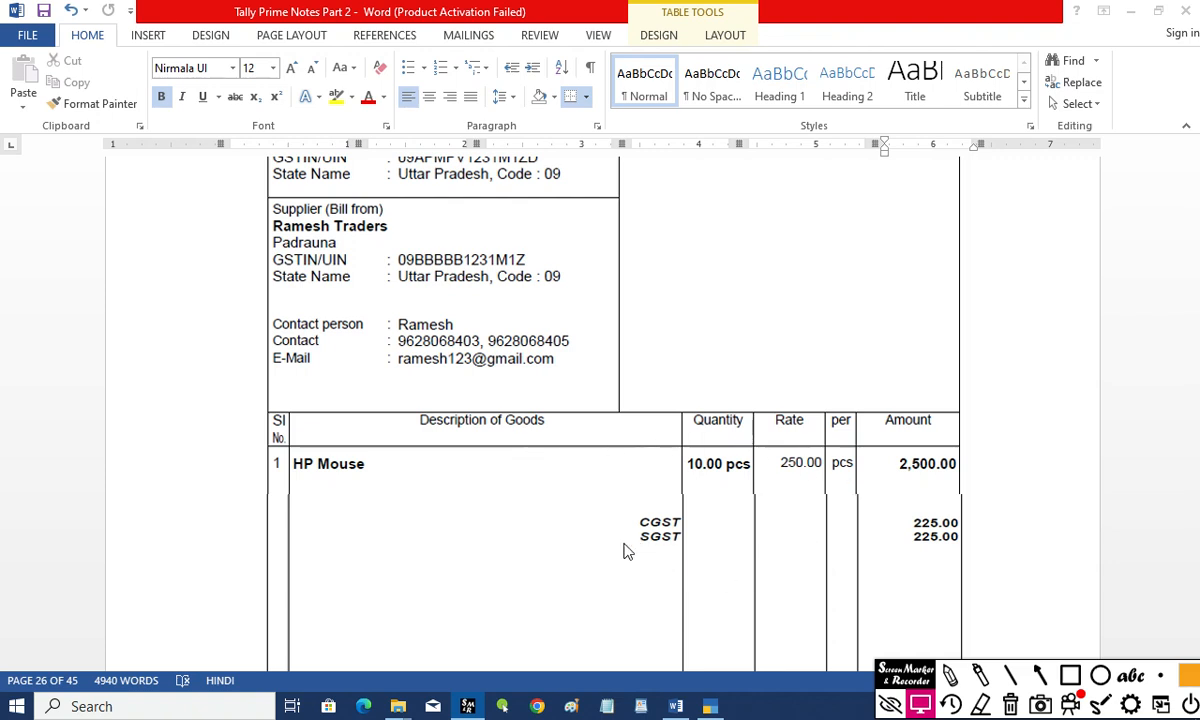
{"action": "scroll", "coordinate": [730, 464], "scroll_direction": "down", "scroll_amount": 2}
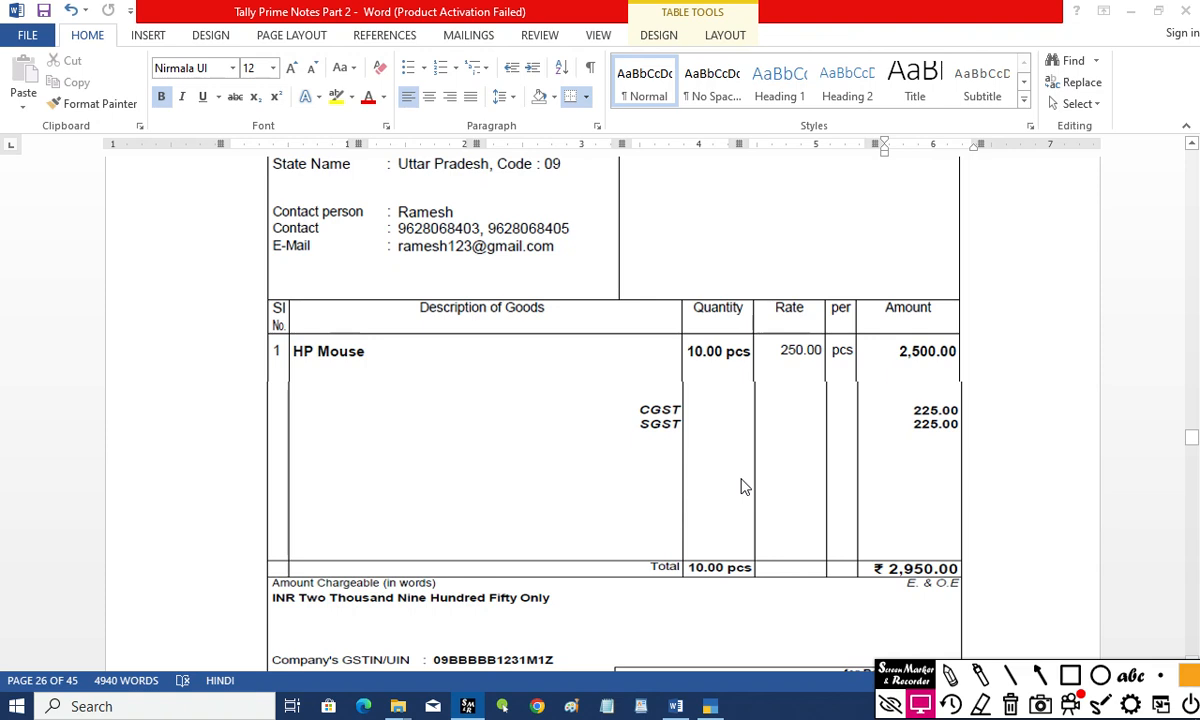
{"action": "scroll", "coordinate": [742, 485], "scroll_direction": "up", "scroll_amount": 2}
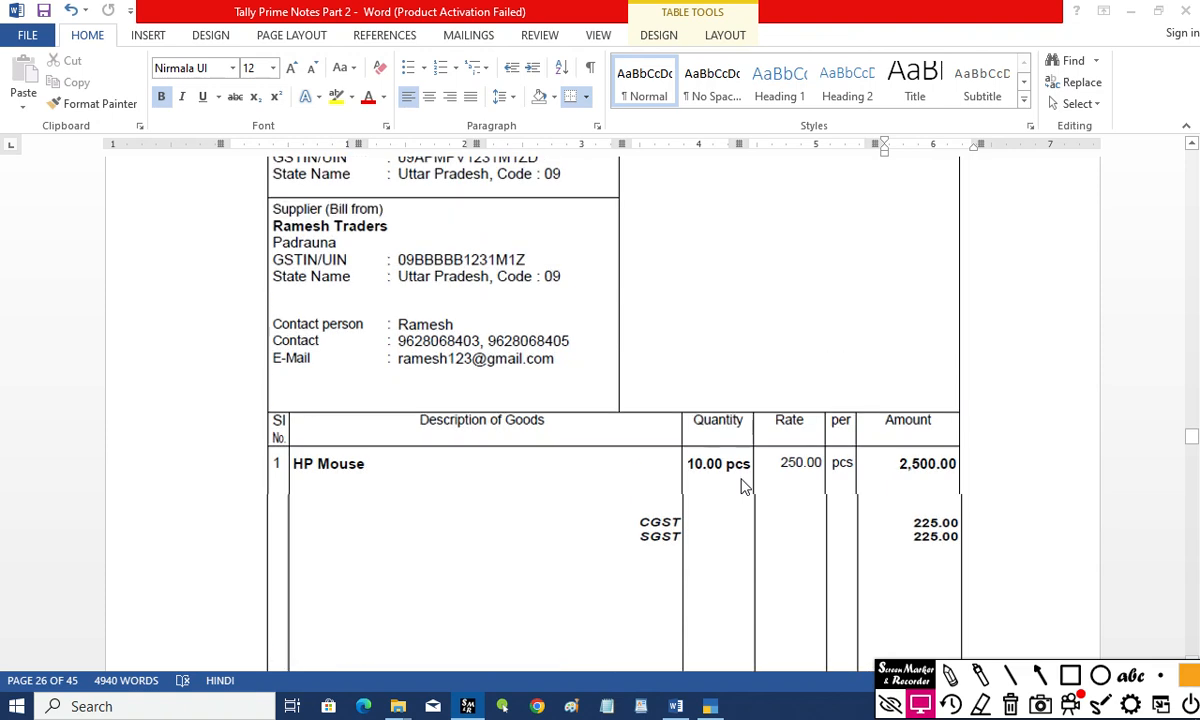
{"action": "scroll", "coordinate": [742, 485], "scroll_direction": "down", "scroll_amount": 1}
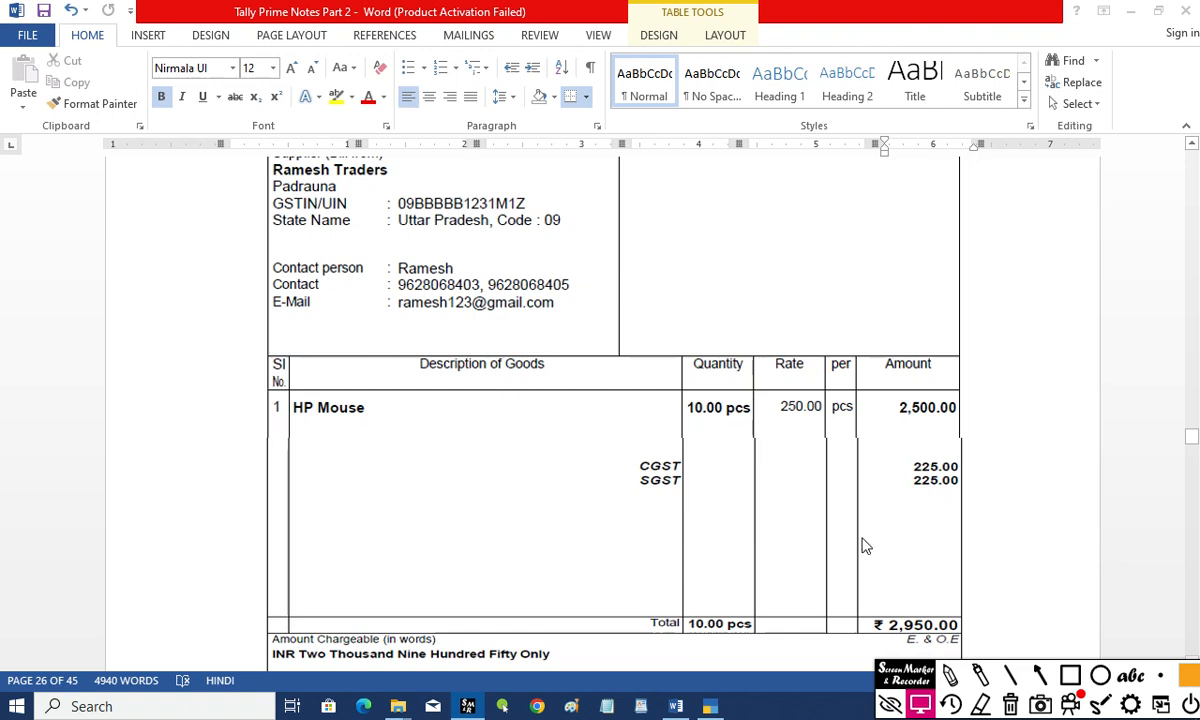
{"action": "scroll", "coordinate": [928, 512], "scroll_direction": "up", "scroll_amount": 6}
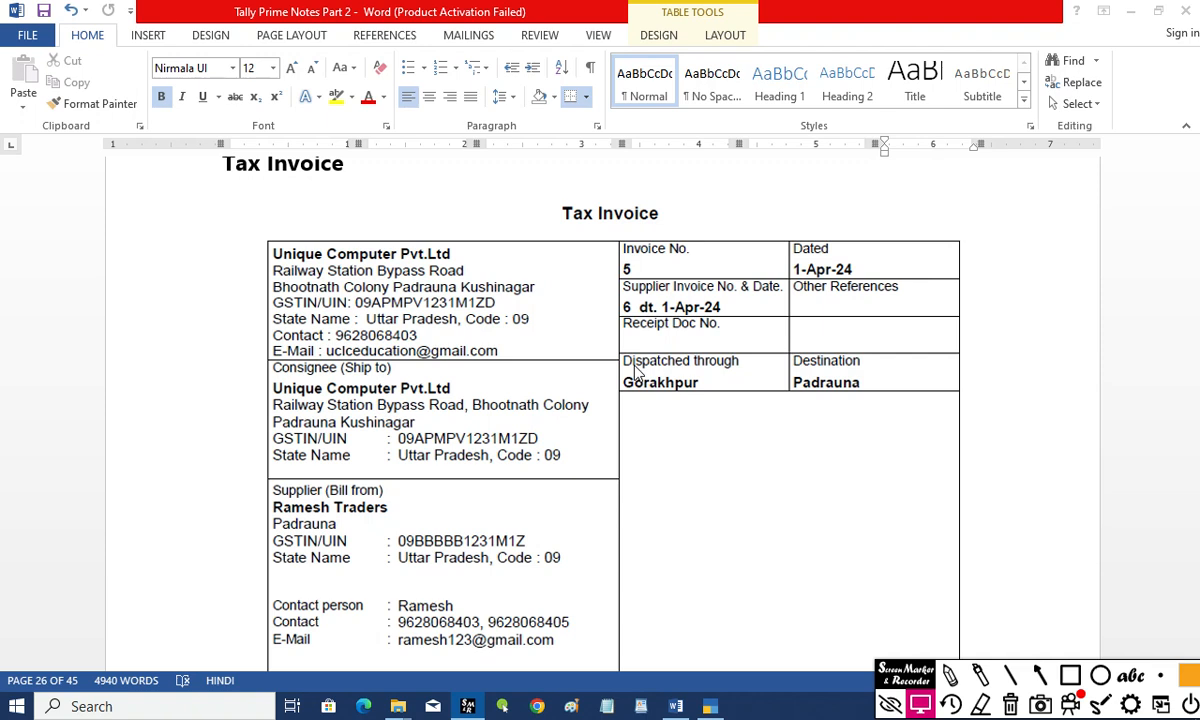
Switch to TallyPrime and quit the open purchase voucher alteration, returning to the Gateway of Tally
{"action": "left_click", "coordinate": [710, 706]}
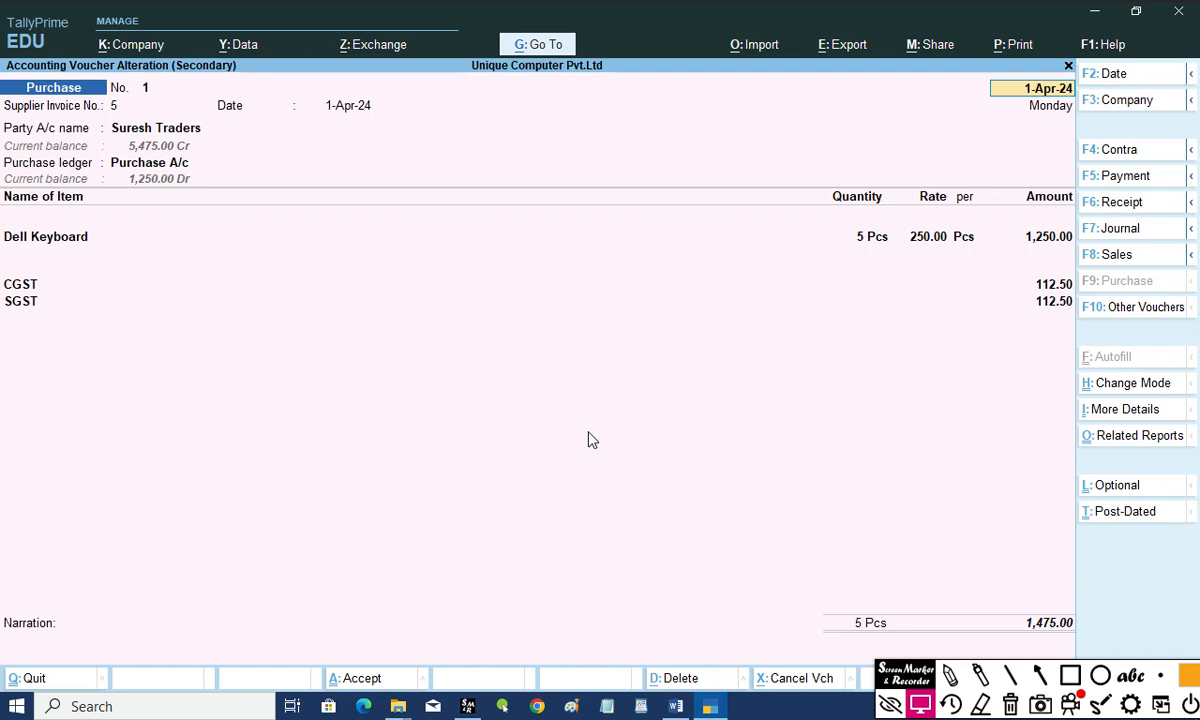
{"action": "key", "text": "Escape"}
{"action": "key", "text": "y"}
{"action": "key", "text": "Escape"}
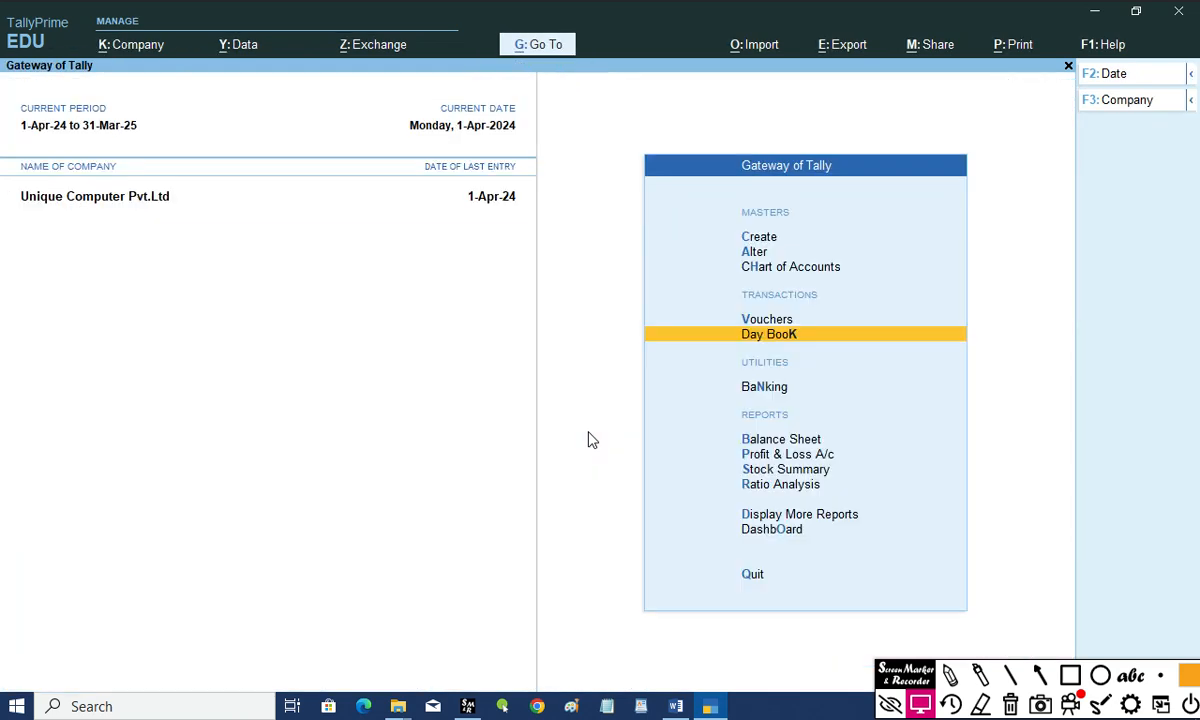
{"action": "key", "text": "Escape"}
{"action": "key", "text": "n"}
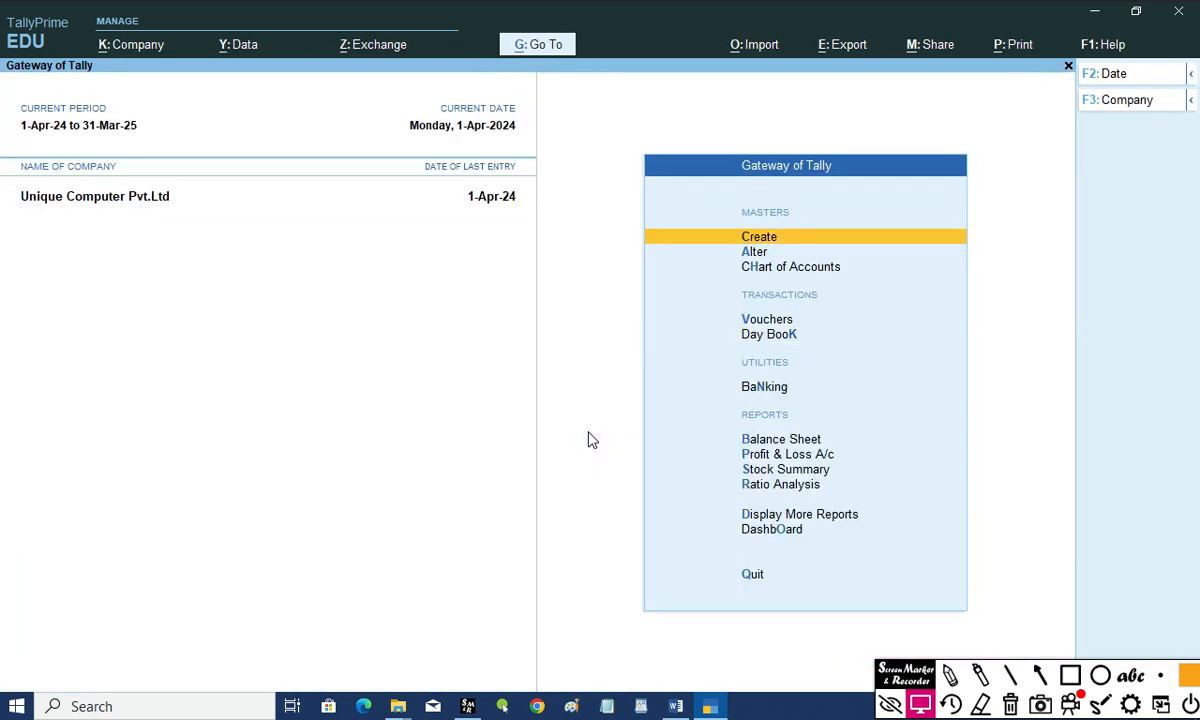
Open a new purchase voucher for Unique Computer Pvt.Ltd from the Gateway of Tally
{"action": "key", "text": "Down"}
{"action": "key", "text": "Down"}
{"action": "key", "text": "Down"}
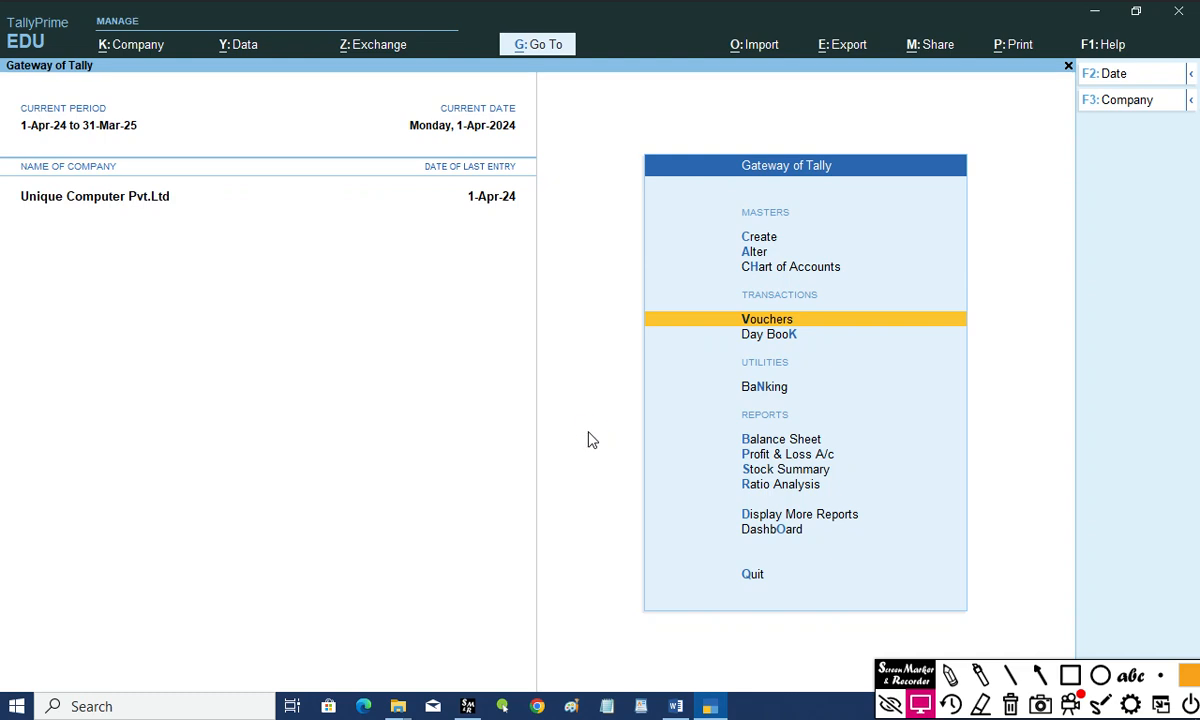
{"action": "key", "text": "Return"}
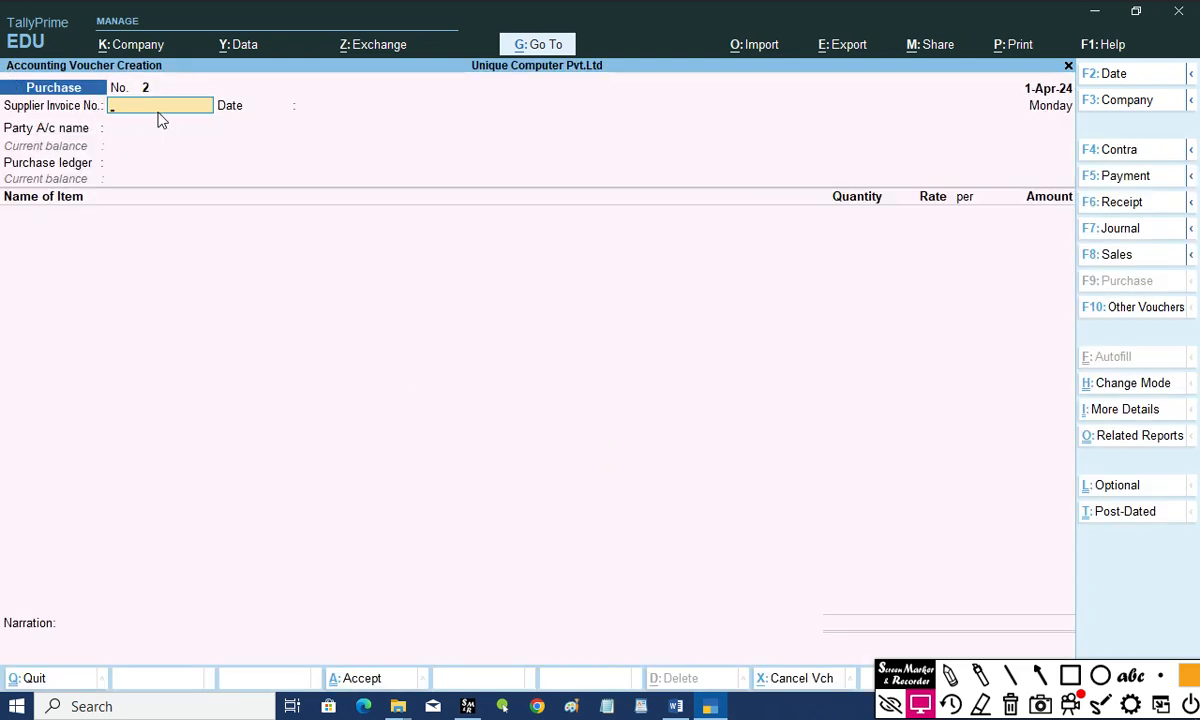
Check the supplier invoice details in the Word notes and enter supplier invoice number 6 dated 1-Apr-24 in the TallyPrime purchase voucher
{"action": "key", "text": "alt+Tab"}
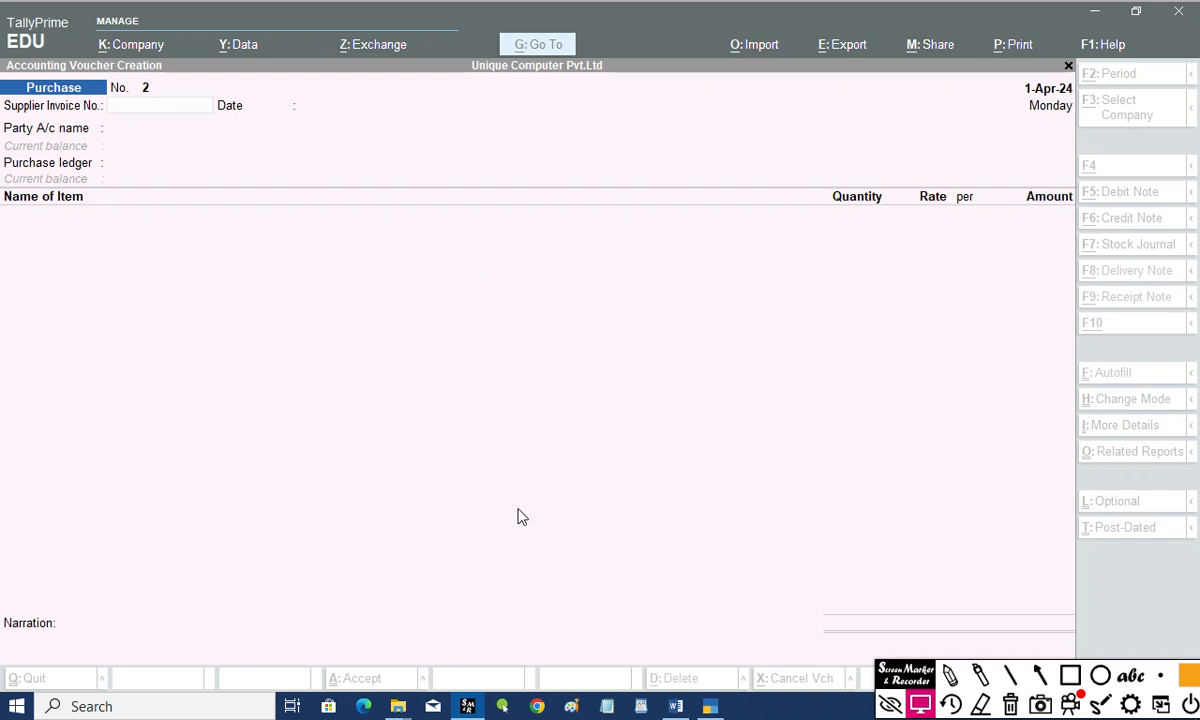
{"action": "left_click", "coordinate": [677, 706]}
{"action": "key", "text": "alt+Tab"}
{"action": "key", "text": "alt+Tab"}
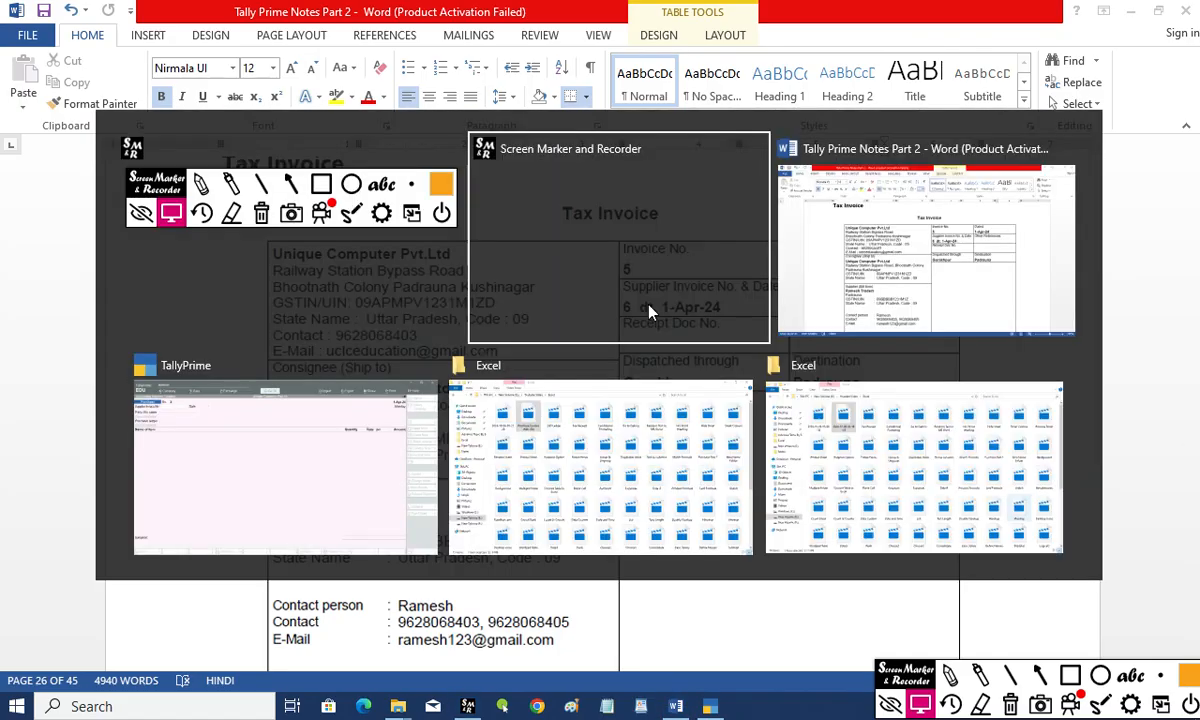
{"action": "key", "text": "alt+Tab"}
{"action": "key", "text": "alt+Tab"}
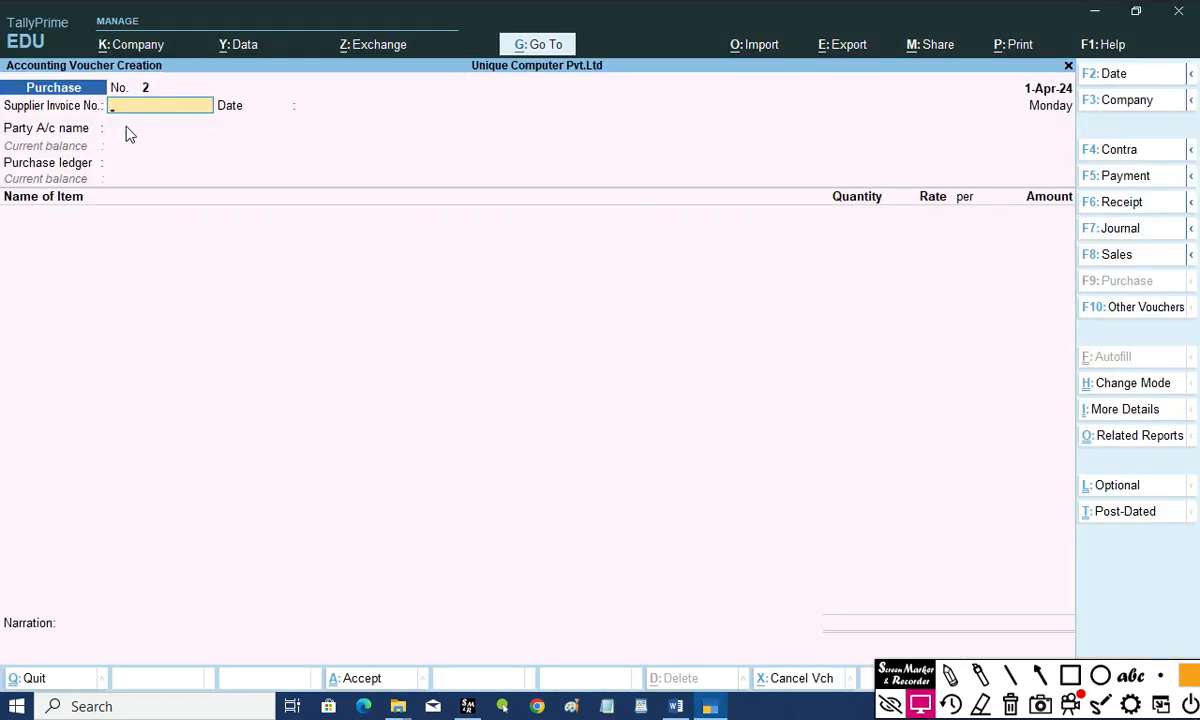
{"action": "type", "text": "6"}
{"action": "key", "text": "Return"}
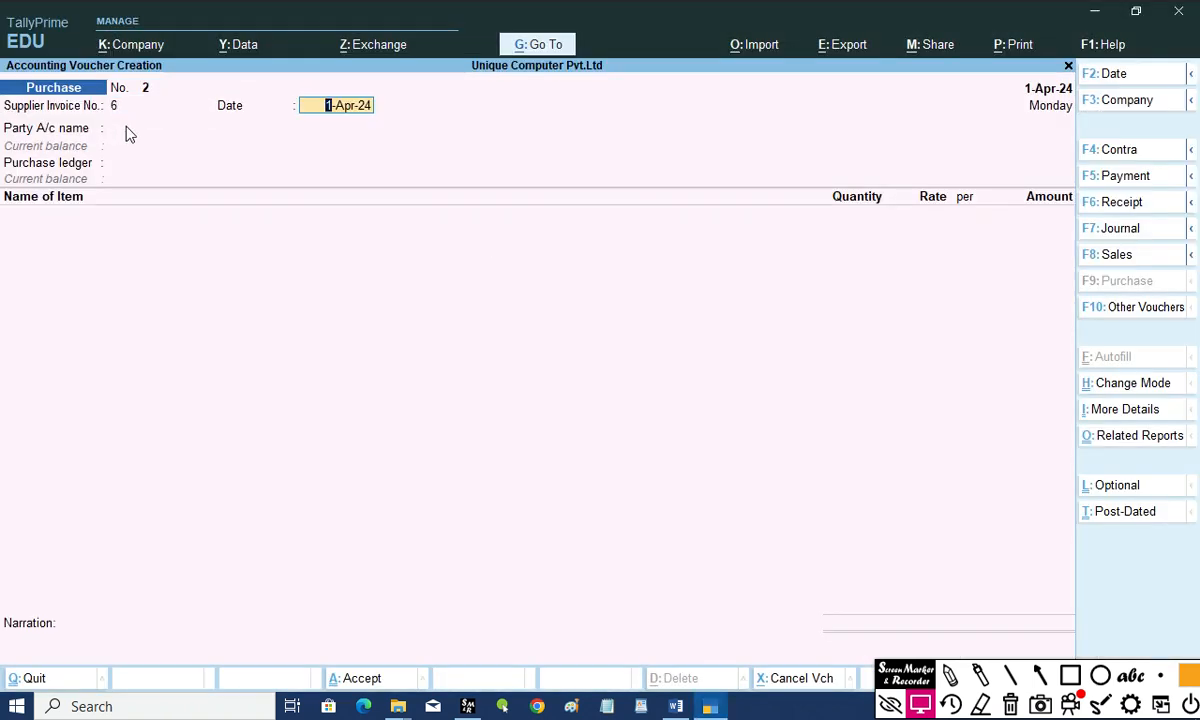
{"action": "key", "text": "Return"}
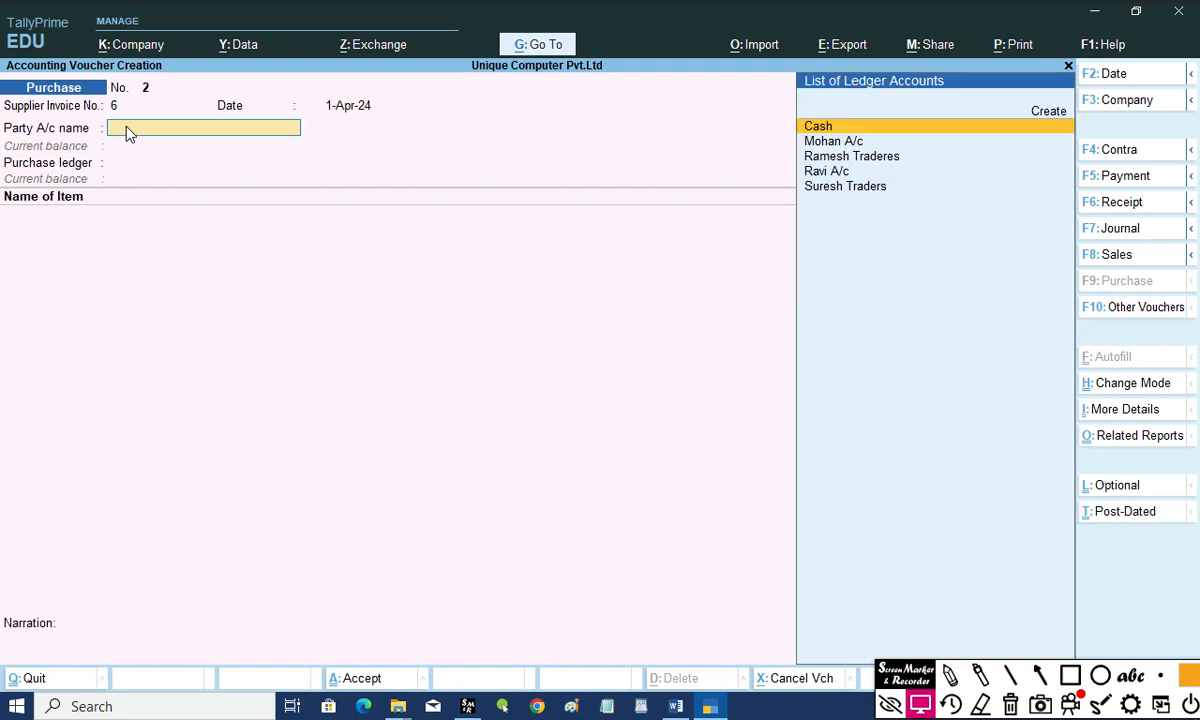
Look up the supplier's name and details in the Word invoice and return to the TallyPrime voucher
{"action": "key", "text": "alt+Tab"}
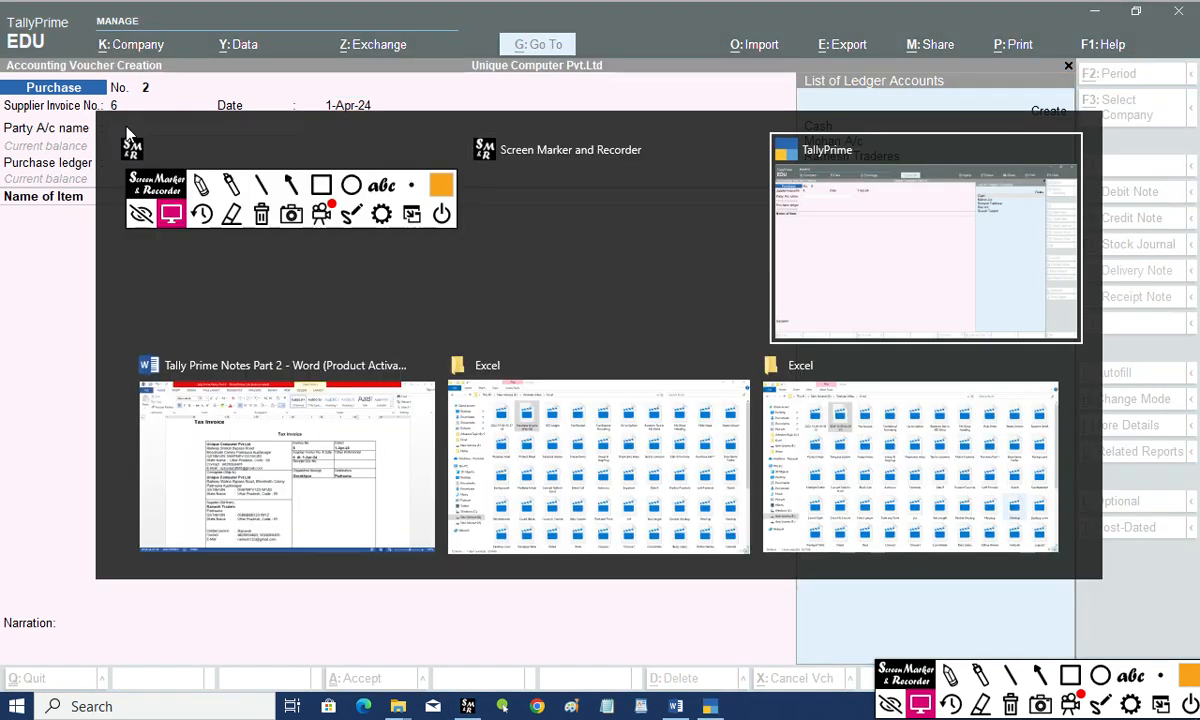
{"action": "key", "text": "alt+Tab"}
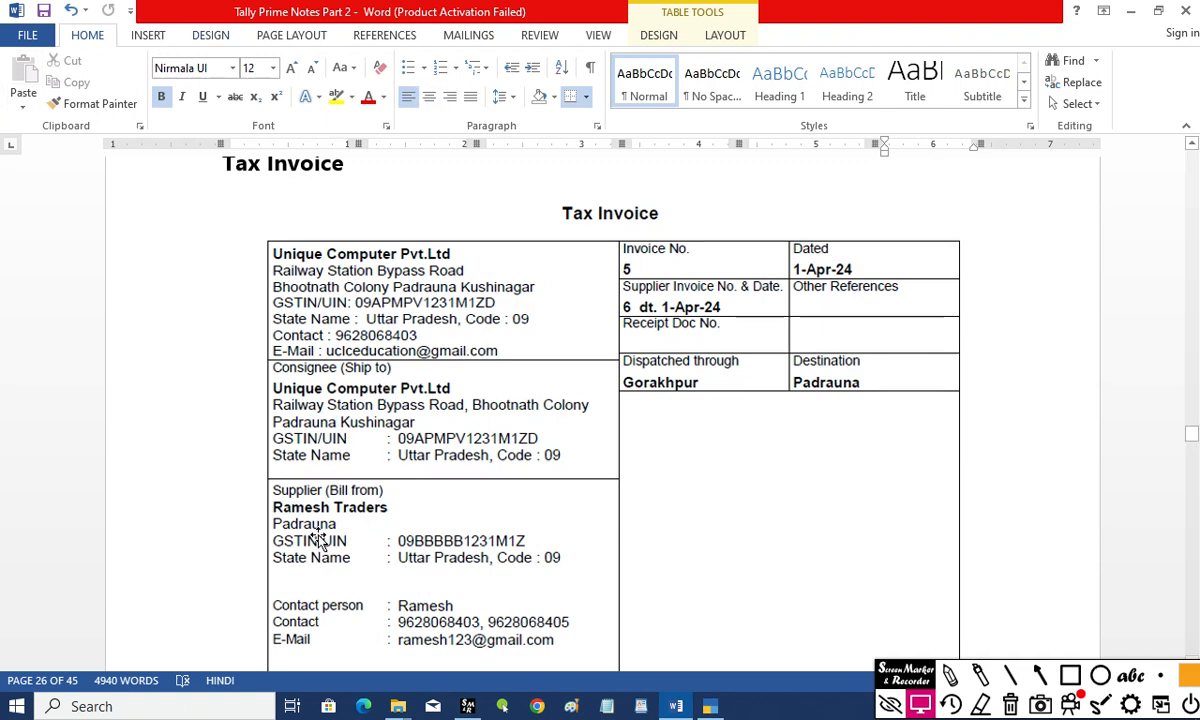
{"action": "scroll", "coordinate": [297, 445], "scroll_direction": "down", "scroll_amount": 1}
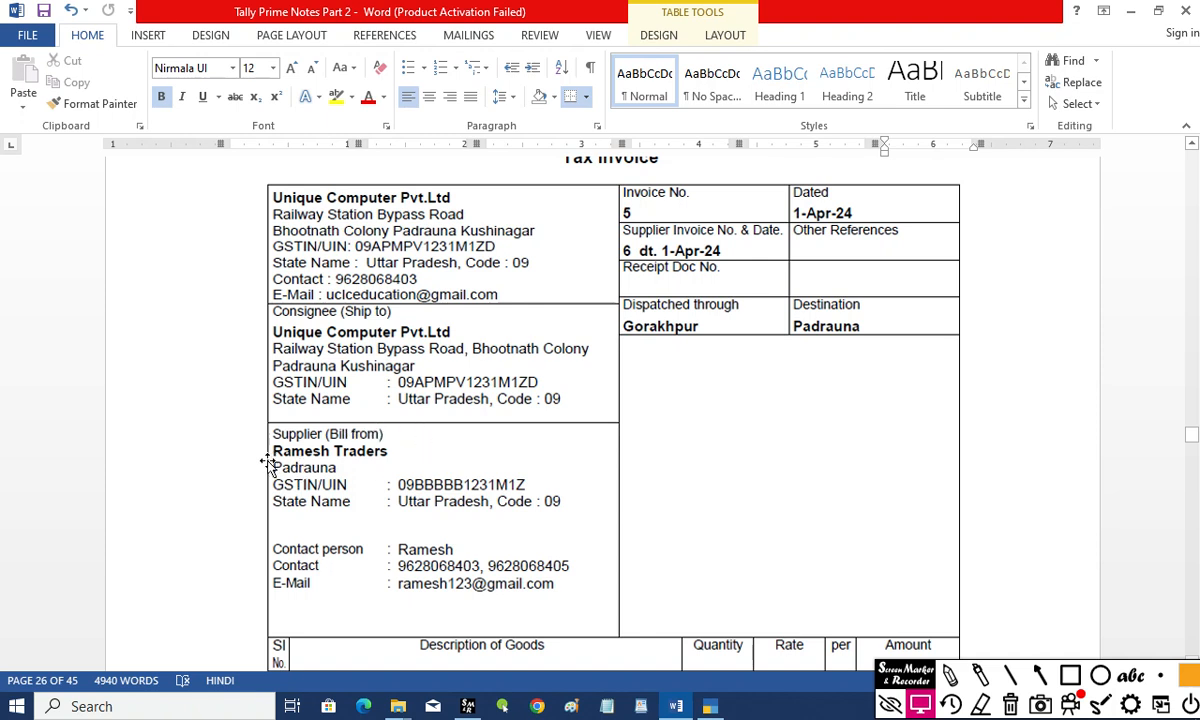
{"action": "key", "text": "alt+Tab"}
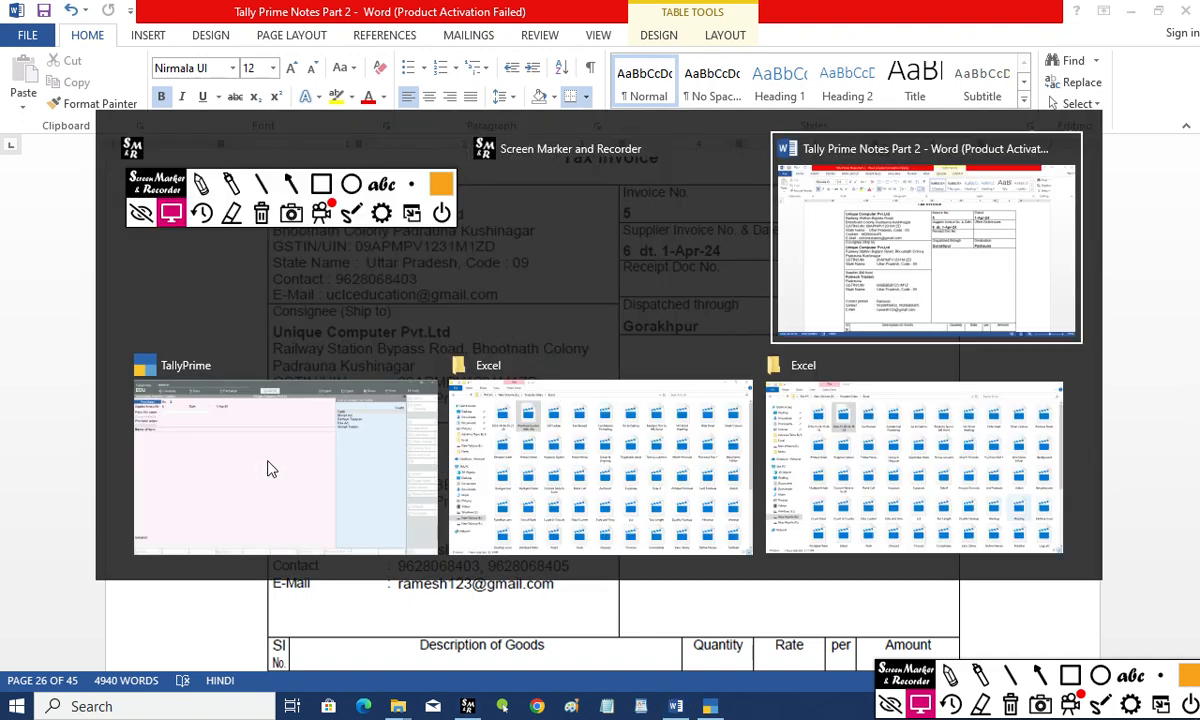
{"action": "left_click", "coordinate": [268, 469]}
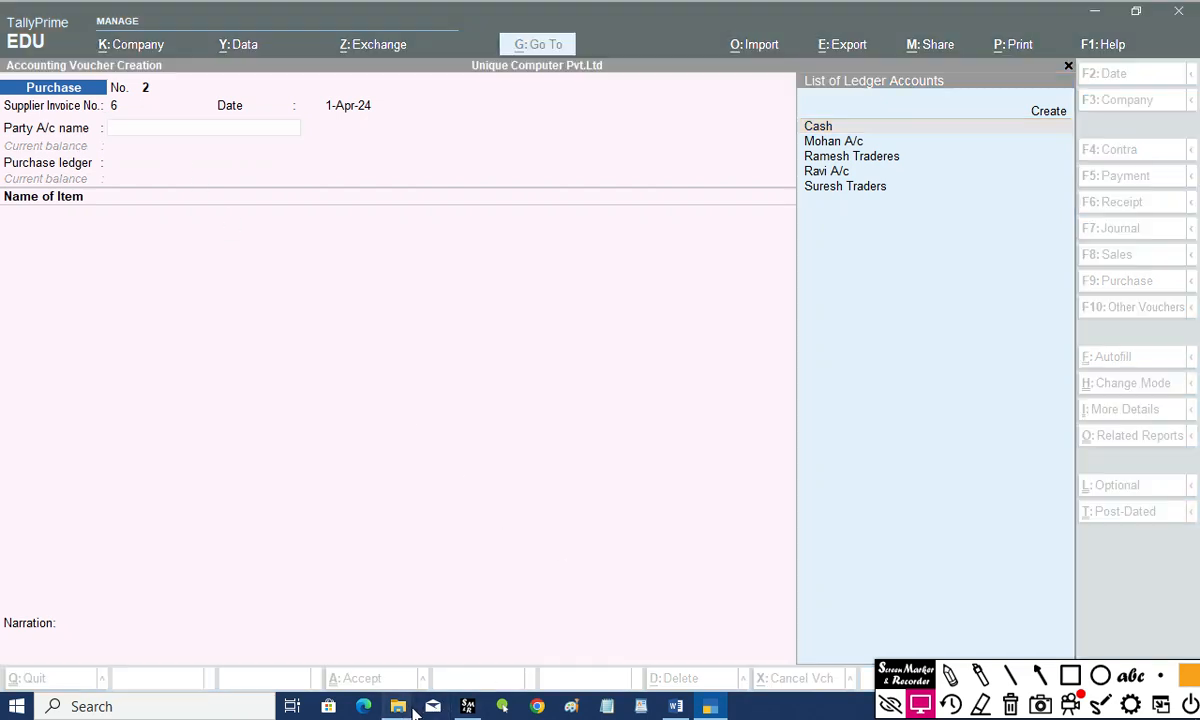
Select Ramesh Traderes as the party account of the purchase voucher
{"action": "mouse_move", "coordinate": [398, 706]}
{"action": "mouse_move", "coordinate": [588, 573]}
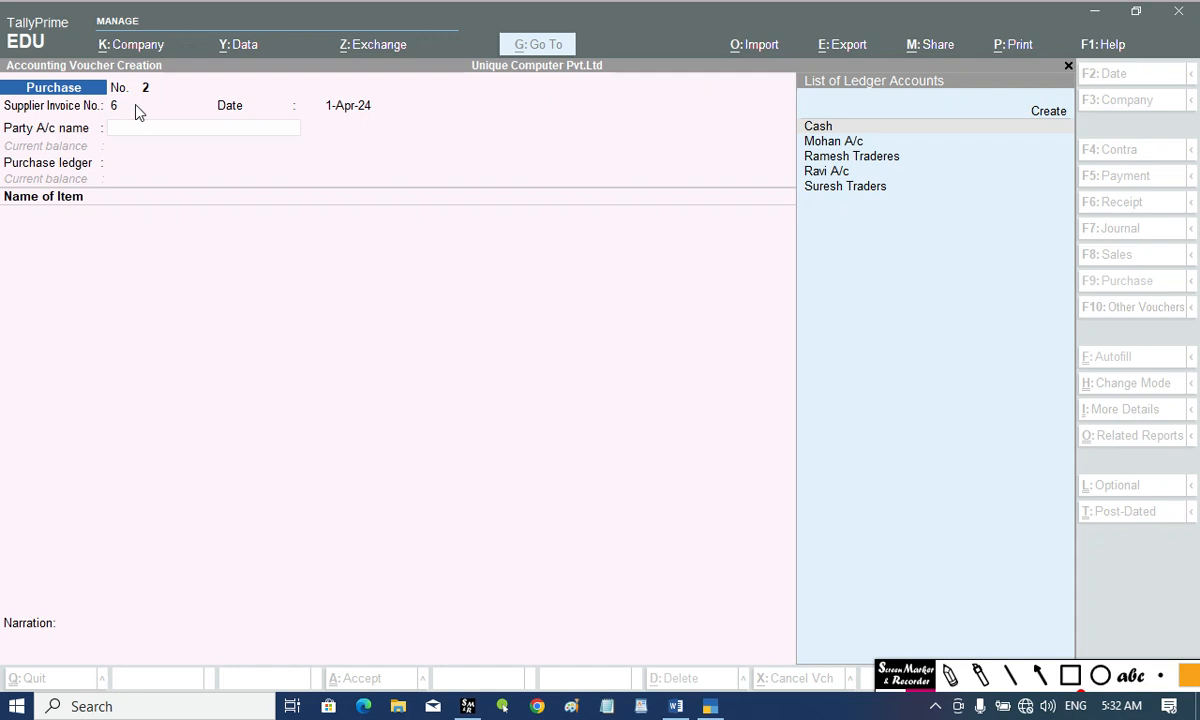
{"action": "left_click", "coordinate": [150, 131]}
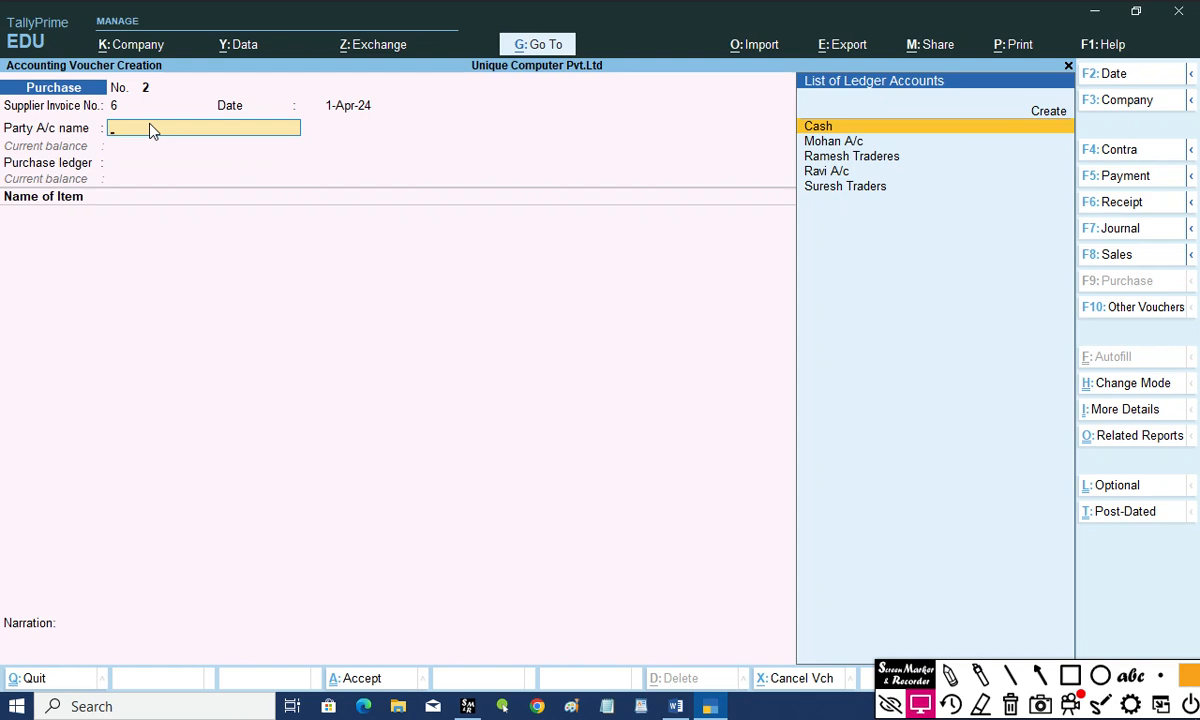
{"action": "key", "text": "Down"}
{"action": "key", "text": "Down"}
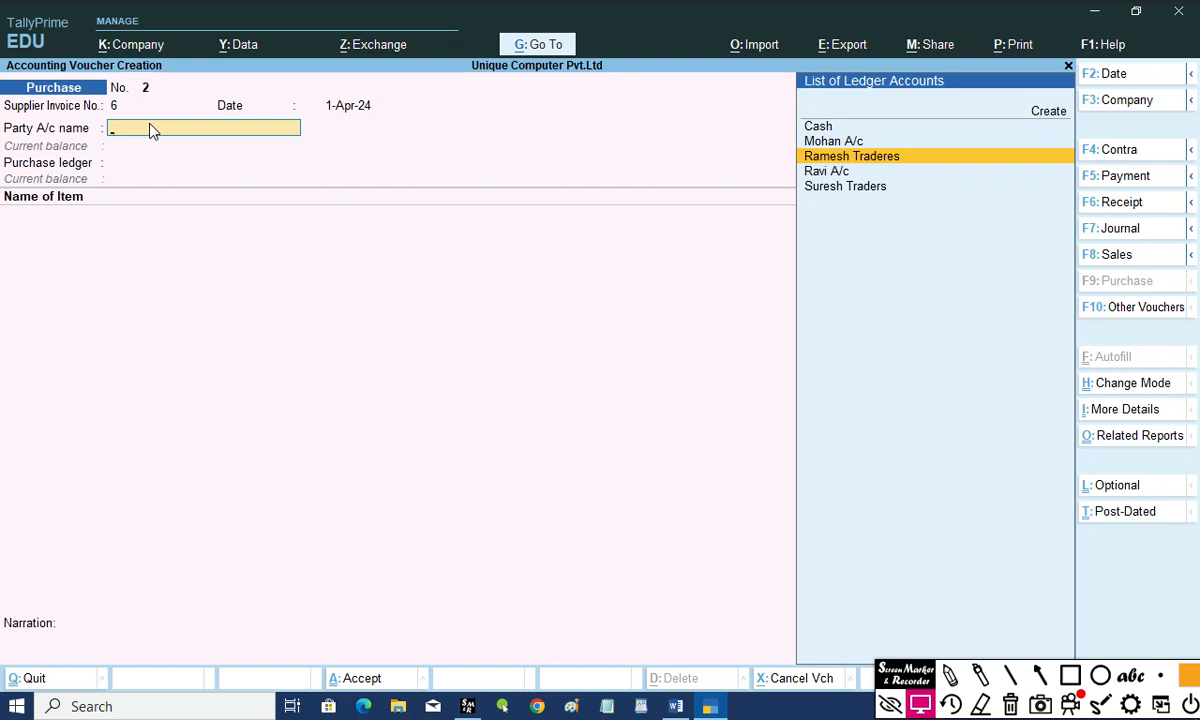
{"action": "key", "text": "Return"}
Accept the receipt details and party details unchanged, and choose Purchase A/c as the purchase ledger
{"action": "key", "text": "Return"}
{"action": "key", "text": "Return"}
{"action": "key", "text": "Return"}
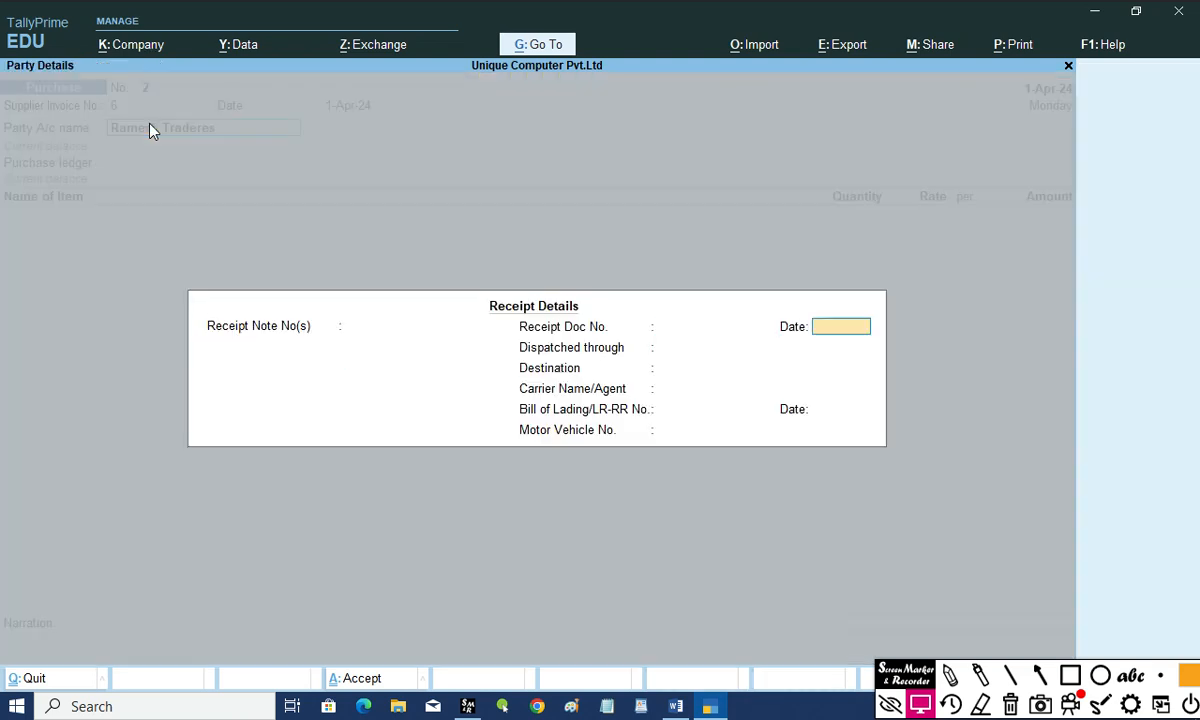
{"action": "key", "text": "Return"}
{"action": "key", "text": "Return"}
{"action": "key", "text": "Return"}
{"action": "key", "text": "Return"}
{"action": "key", "text": "Return"}
{"action": "key", "text": "Return"}
{"action": "key", "text": "Return"}
{"action": "key", "text": "Return"}
{"action": "key", "text": "Return"}
{"action": "key", "text": "Return"}
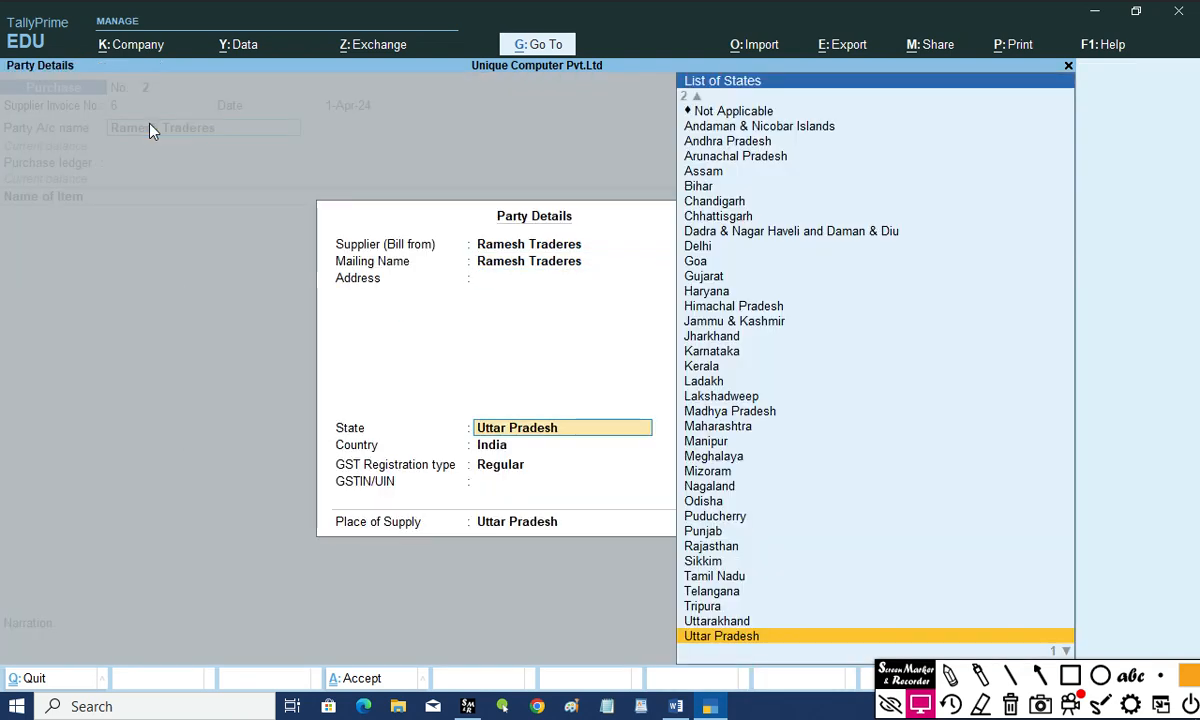
{"action": "key", "text": "Return"}
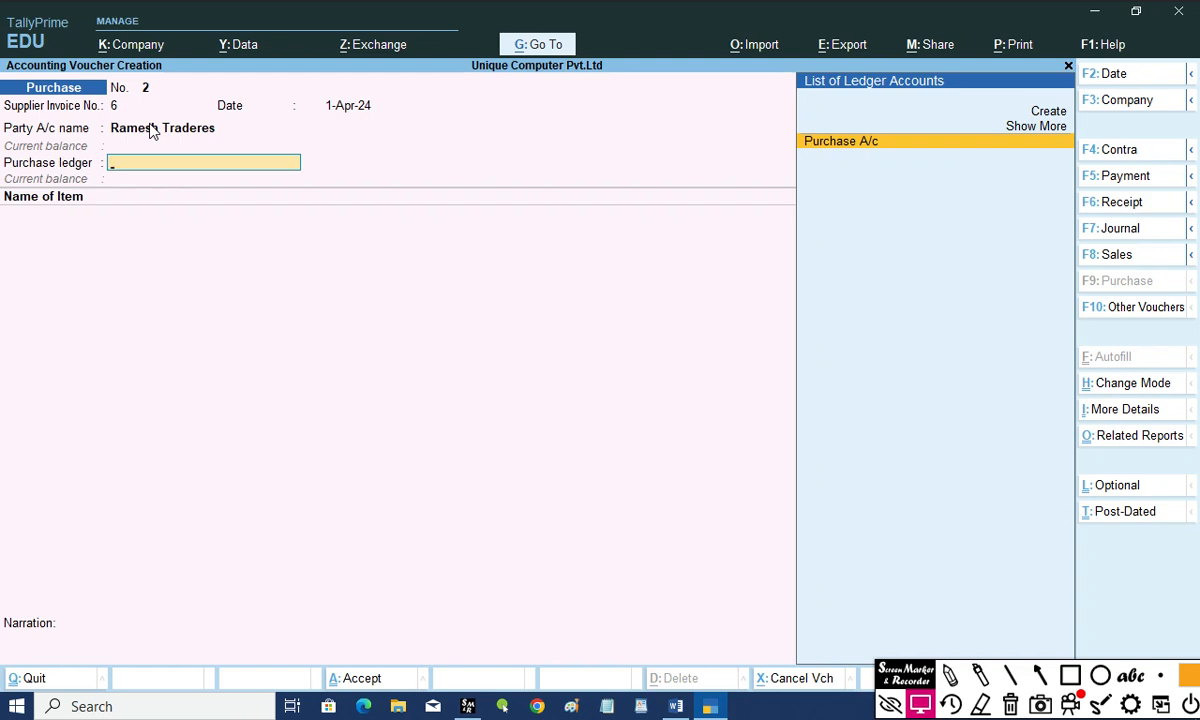
{"action": "key", "text": "Return"}
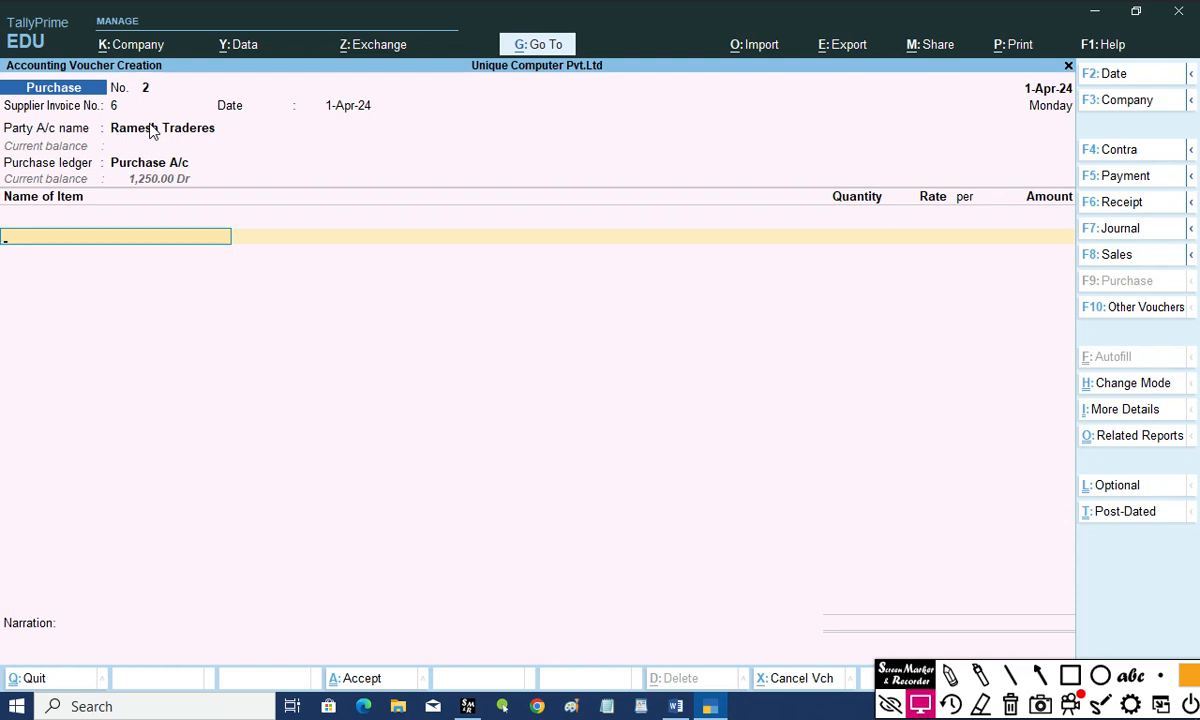
Look up the goods description in the Word invoice and return to the TallyPrime purchase voucher
{"action": "key", "text": "alt+Tab"}
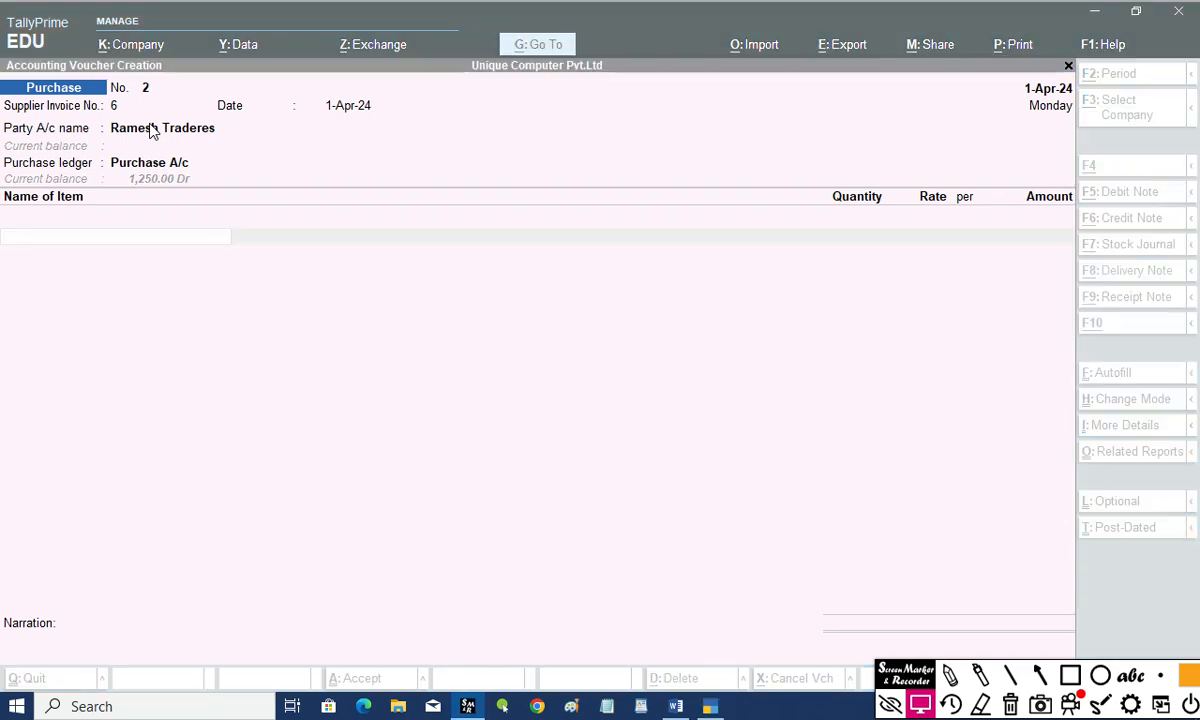
{"action": "key", "text": "alt+Tab"}
{"action": "key", "text": "alt+Tab"}
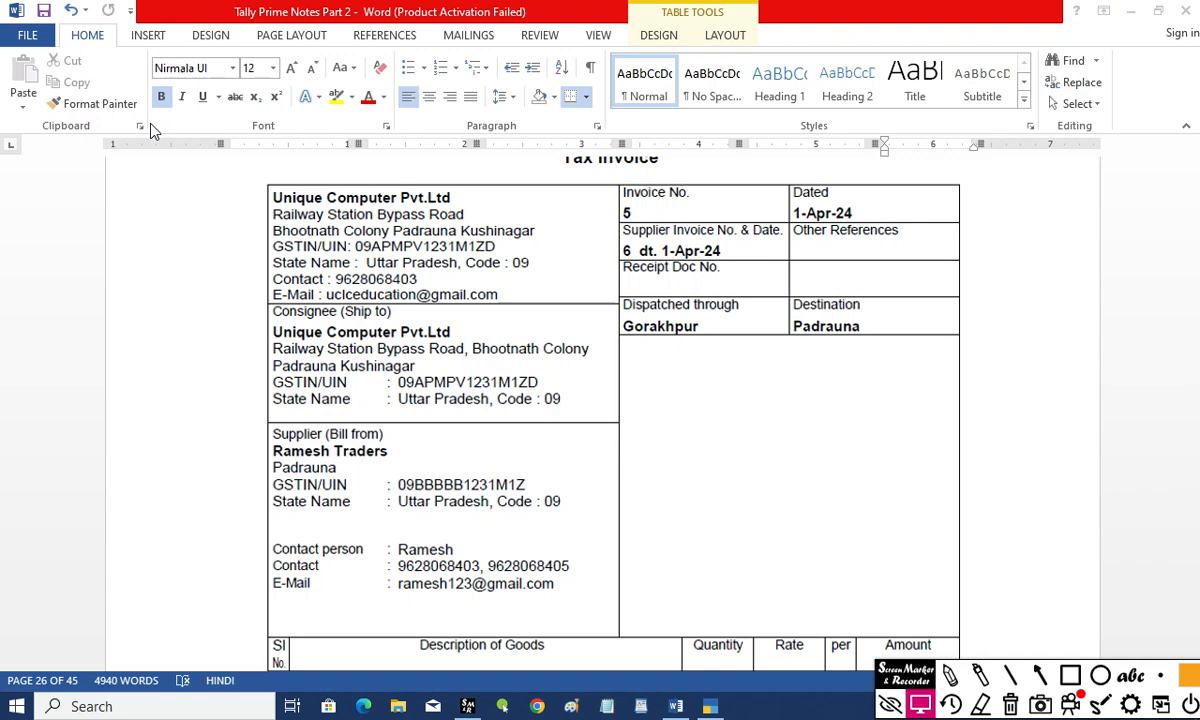
{"action": "scroll", "coordinate": [430, 428], "scroll_direction": "down", "scroll_amount": 3}
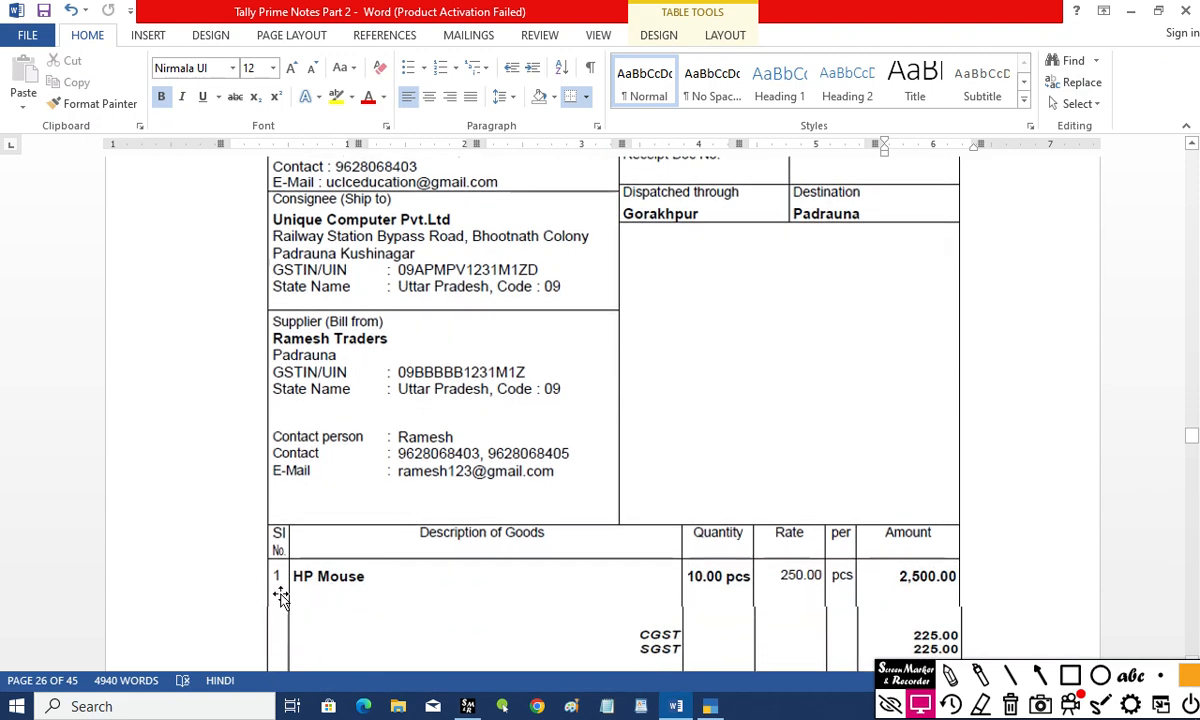
{"action": "key", "text": "alt+Tab"}
{"action": "key", "text": "alt+Tab"}
{"action": "key", "text": "alt+Tab"}
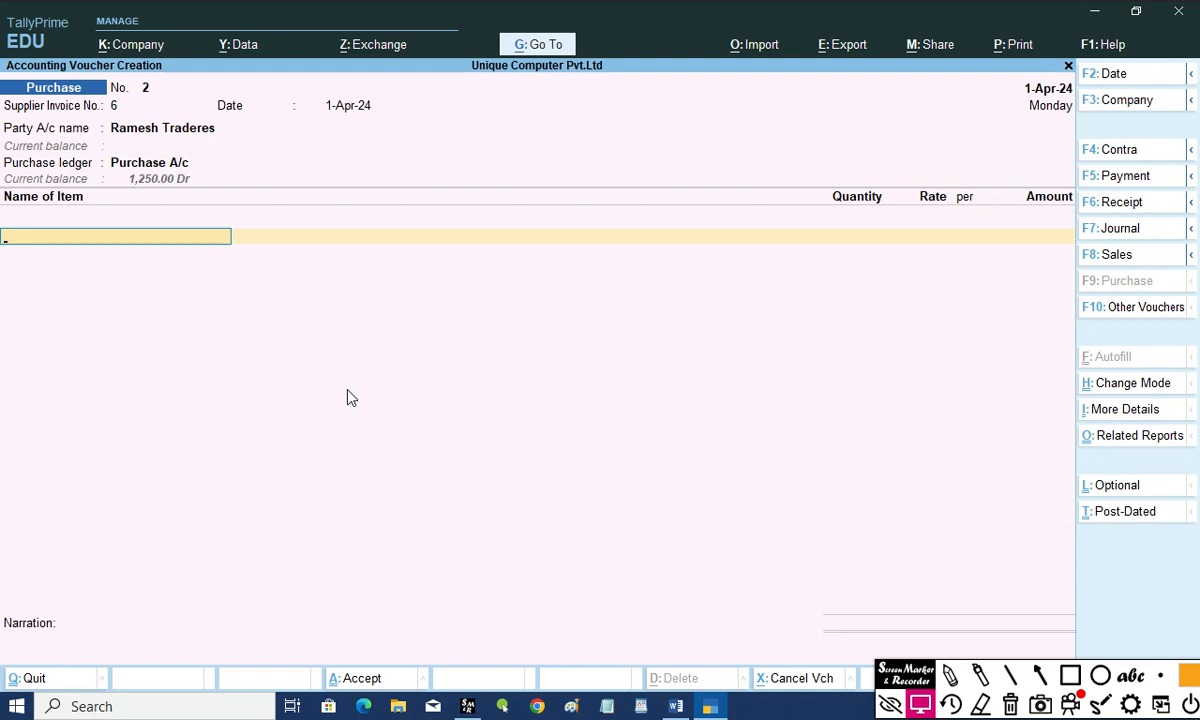
Start creating a new stock item named HP Mouse from the voucher's item line, without an alias
{"action": "key", "text": "space"}
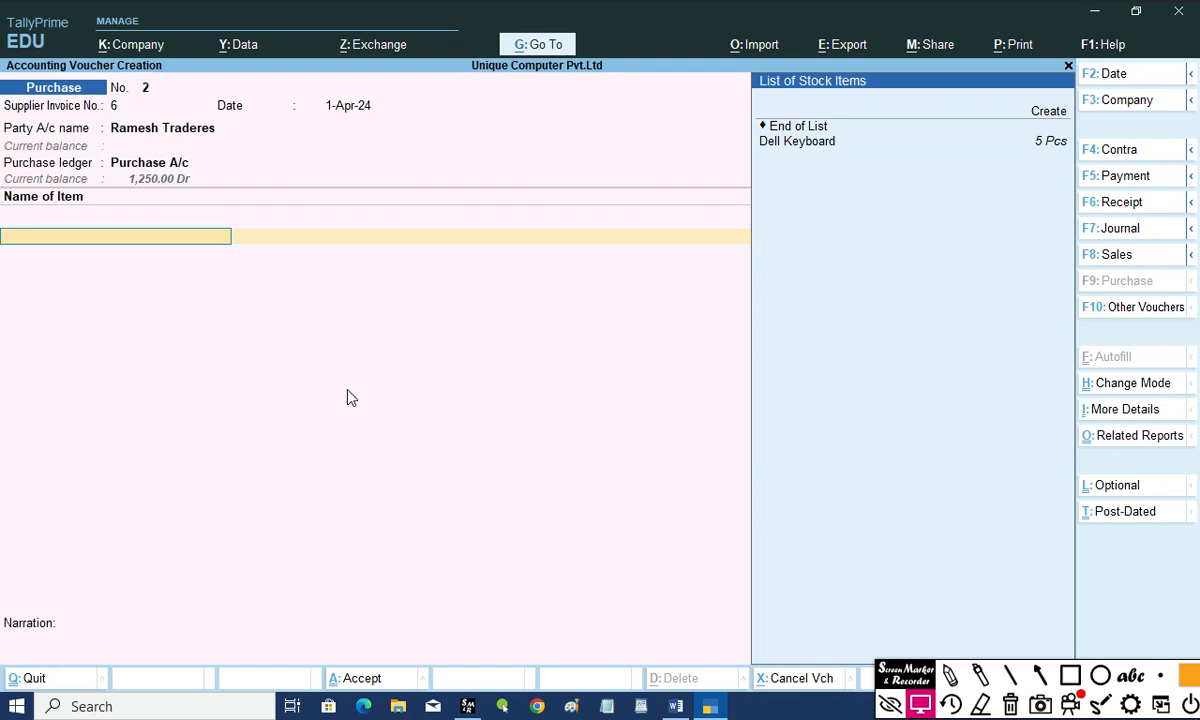
{"action": "key", "text": "alt+c"}
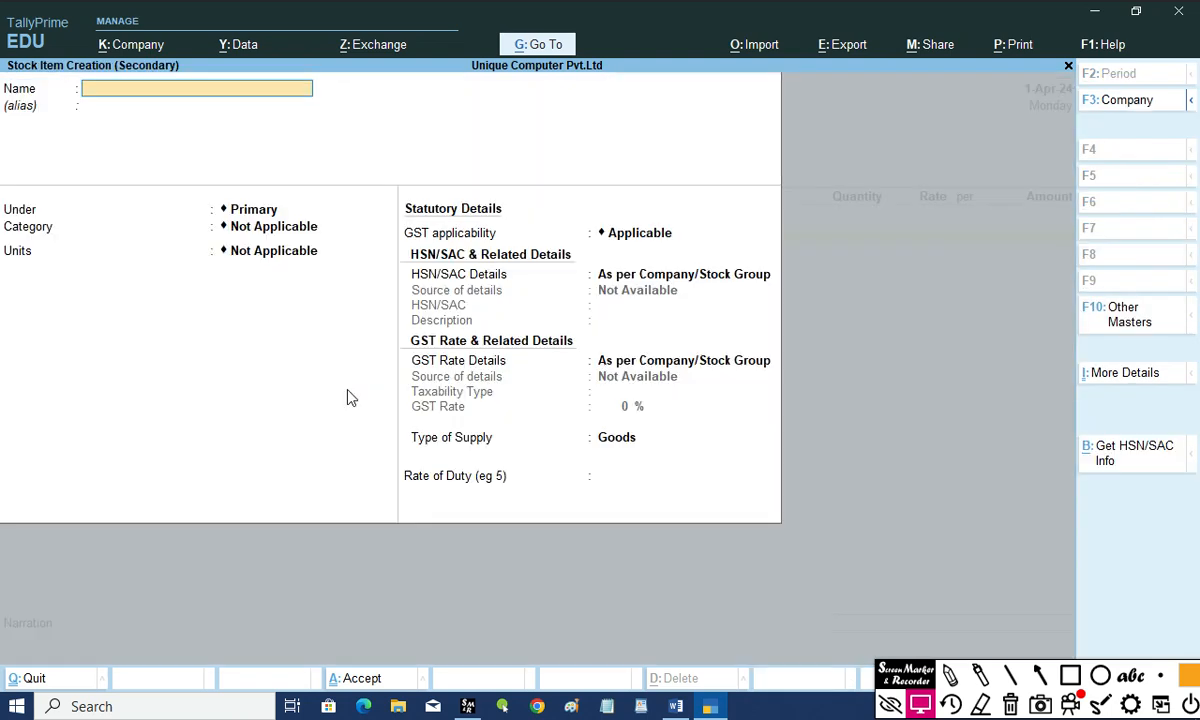
{"action": "type", "text": "HP Mouse"}
{"action": "key", "text": "Return"}
{"action": "key", "text": "Return"}
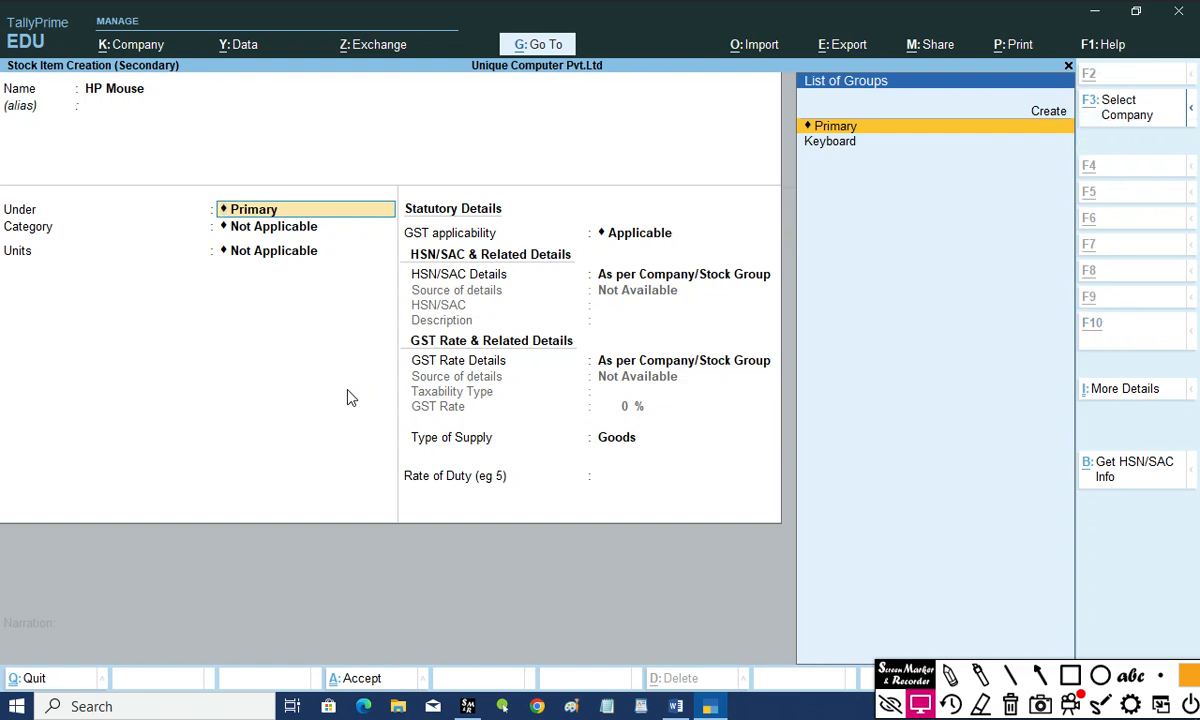
Start a new stock group named Mouse under Primary for the item, without adding quantities of items
{"action": "key", "text": "alt+c"}
{"action": "type", "text": "Mouse"}
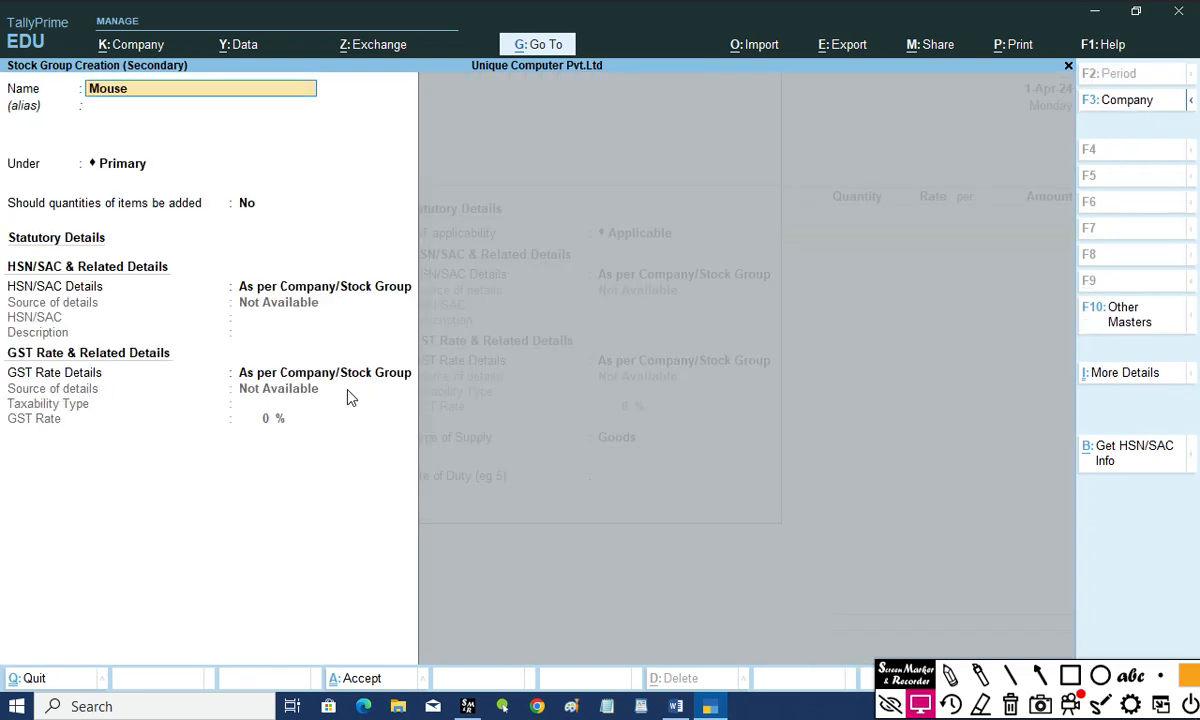
{"action": "key", "text": "Return"}
{"action": "key", "text": "Return"}
{"action": "key", "text": "Return"}
{"action": "key", "text": "Return"}
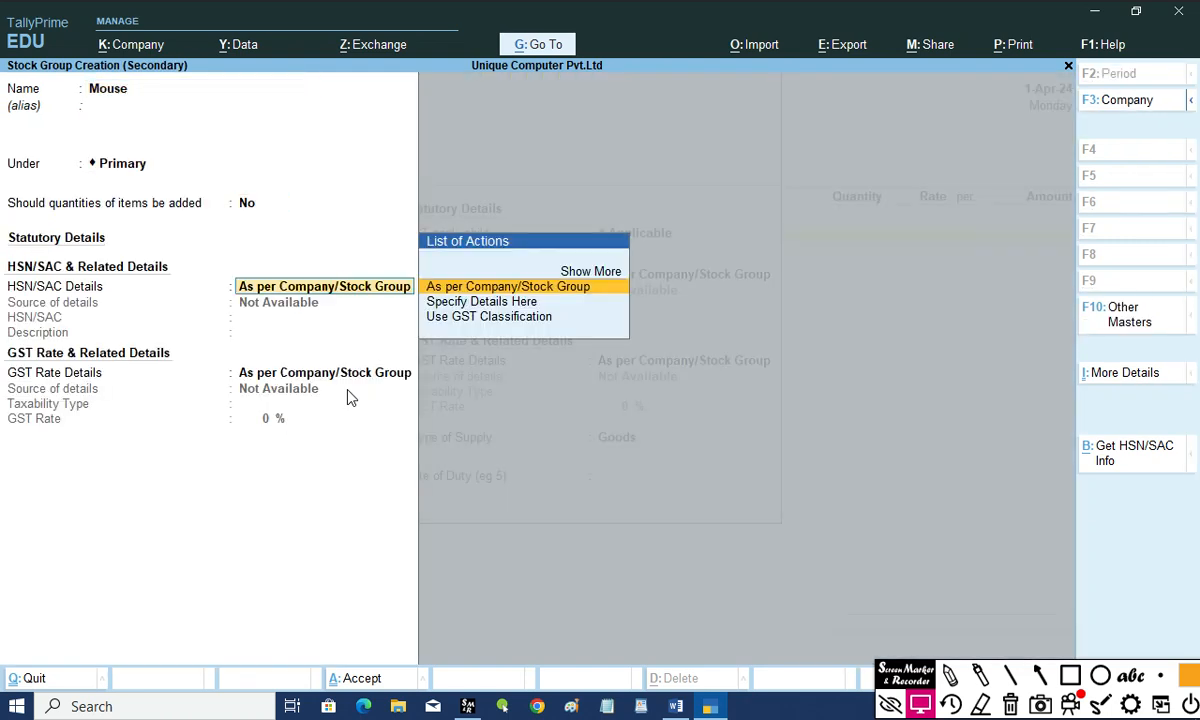
Specify HSN/SAC 718550 with the description Mouse directly in the stock group
{"action": "key", "text": "Down"}
{"action": "key", "text": "Return"}
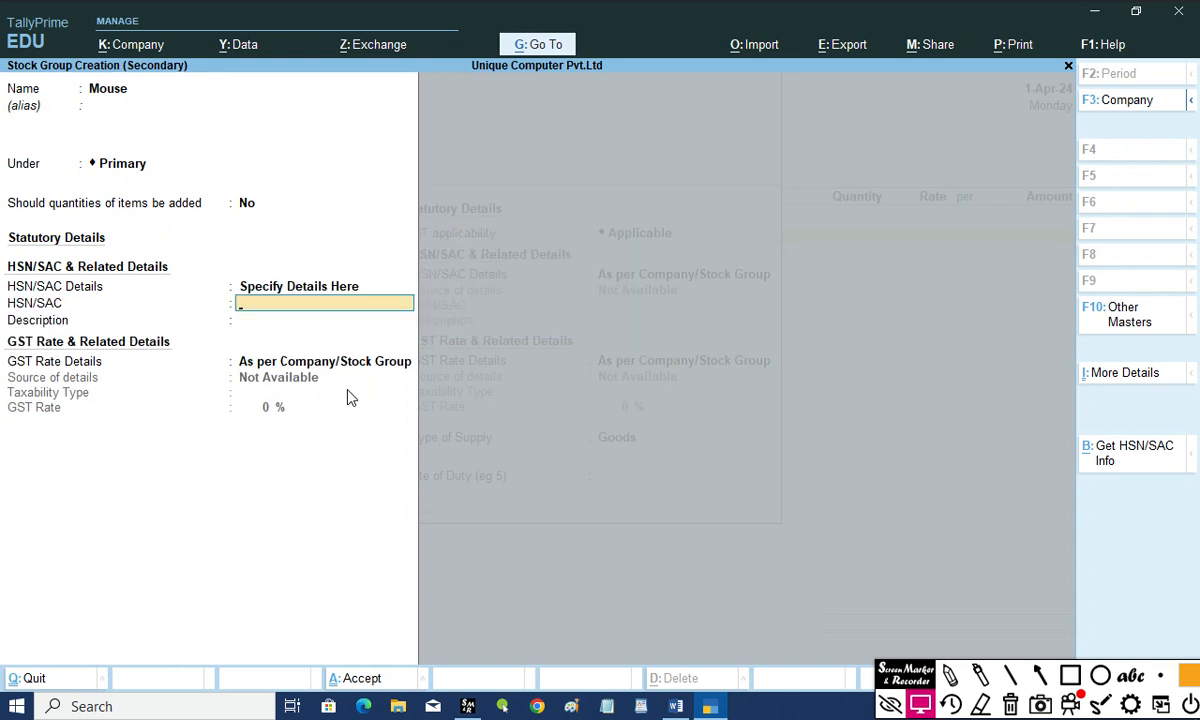
{"action": "type", "text": "718550"}
{"action": "key", "text": "Return"}
{"action": "type", "text": "Mouse"}
{"action": "key", "text": "Return"}
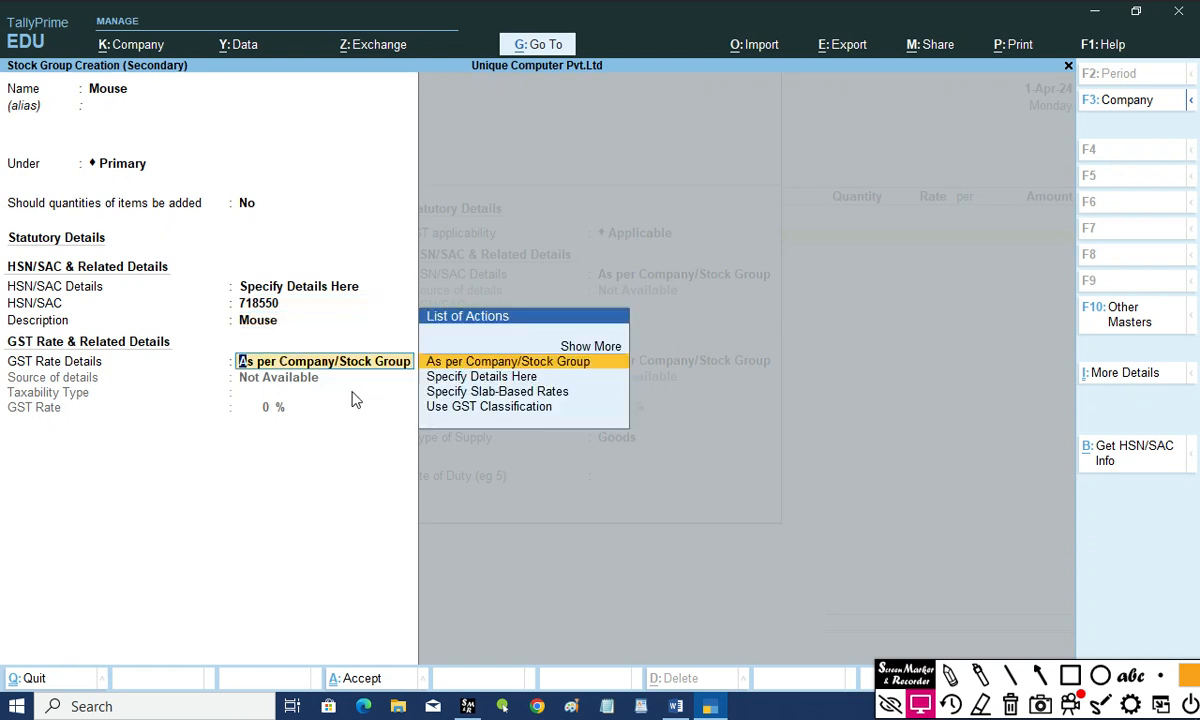
Specify the group's GST details as Taxable at 18 % and save the Mouse stock group
{"action": "key", "text": "Down"}
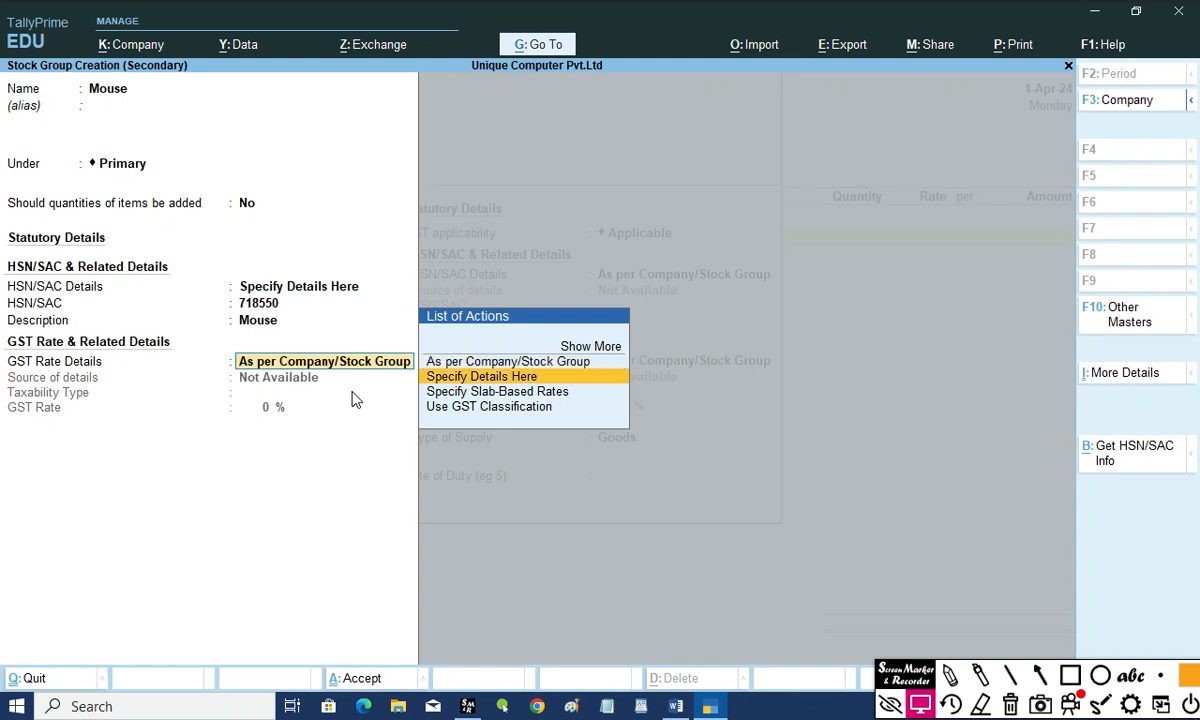
{"action": "key", "text": "Return"}
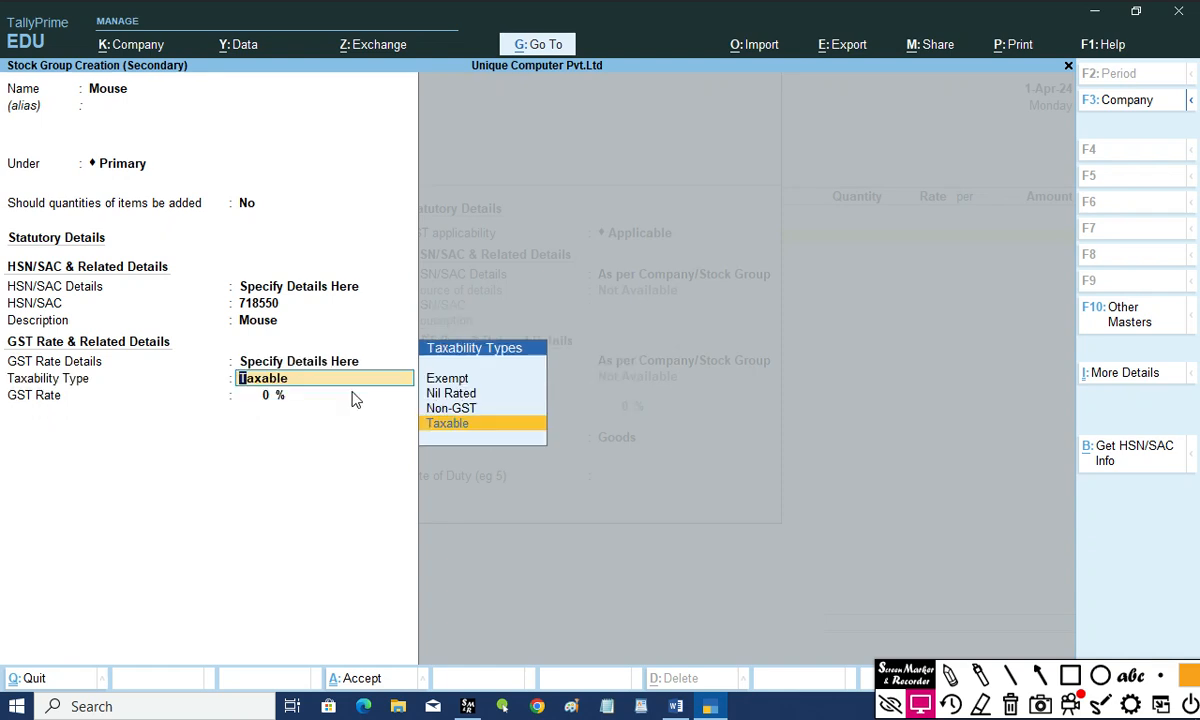
{"action": "key", "text": "Return"}
{"action": "type", "text": "18"}
{"action": "key", "text": "Return"}
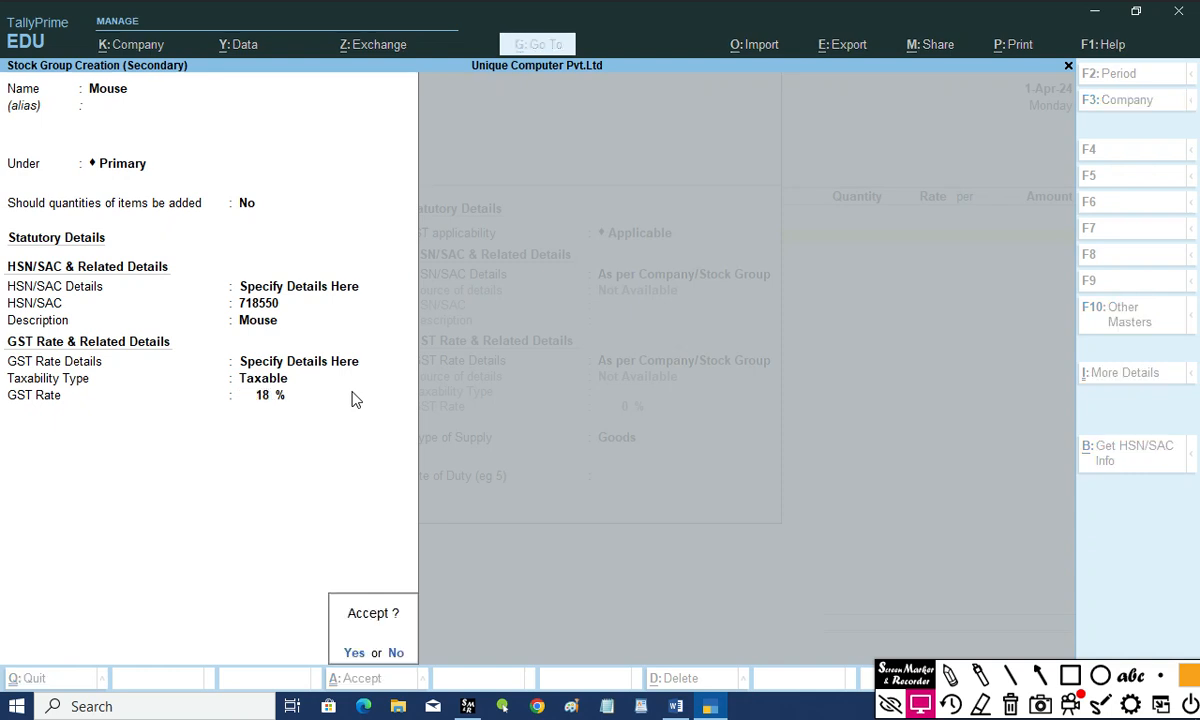
{"action": "key", "text": "Return"}
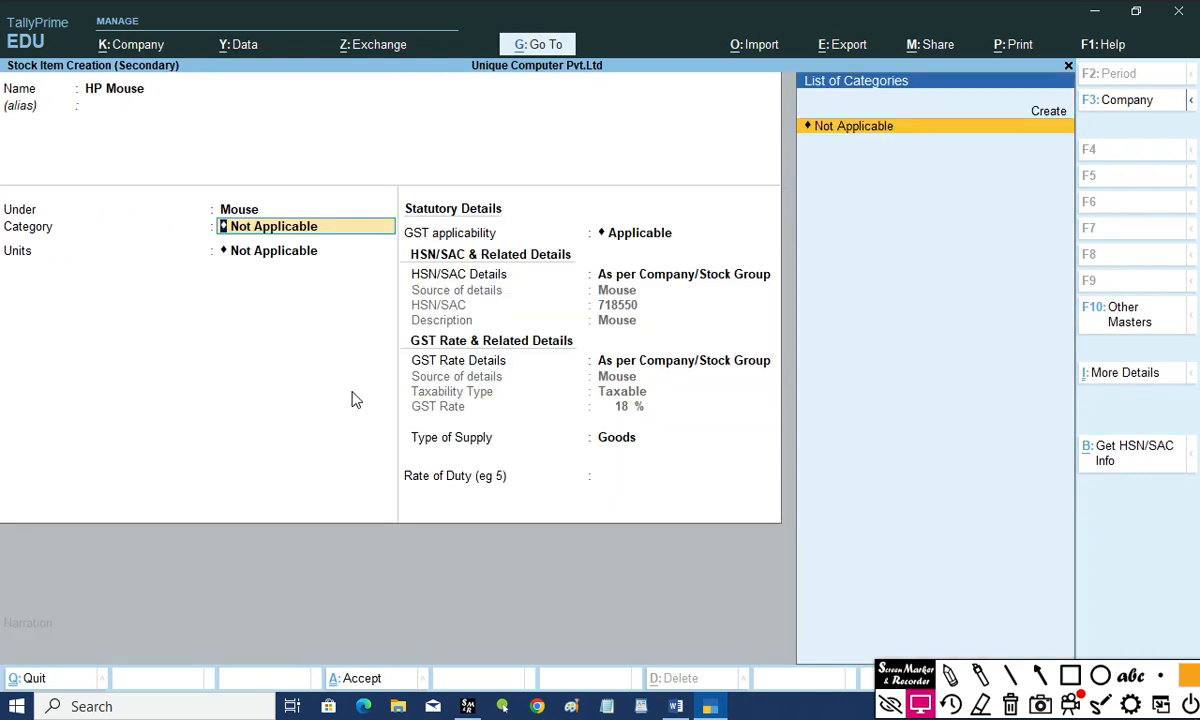
Set the HP Mouse item's units to Pcs, keep the supply type Goods, and save the stock item
{"action": "key", "text": "Return"}
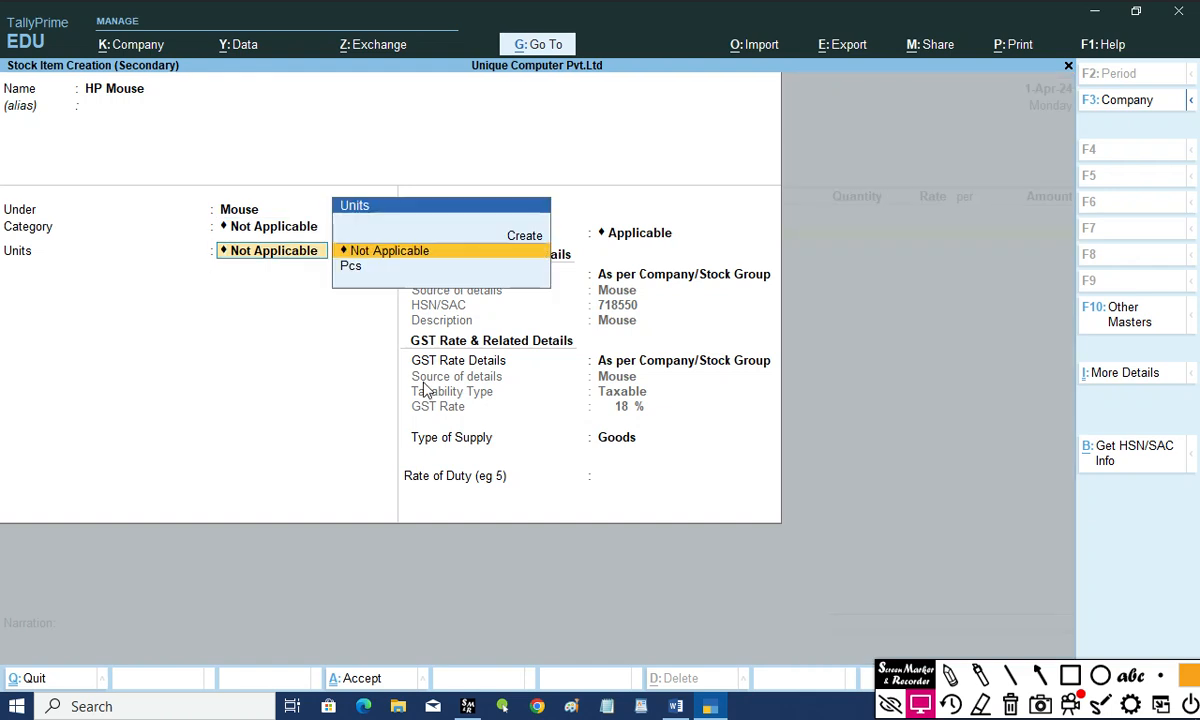
{"action": "key", "text": "Down"}
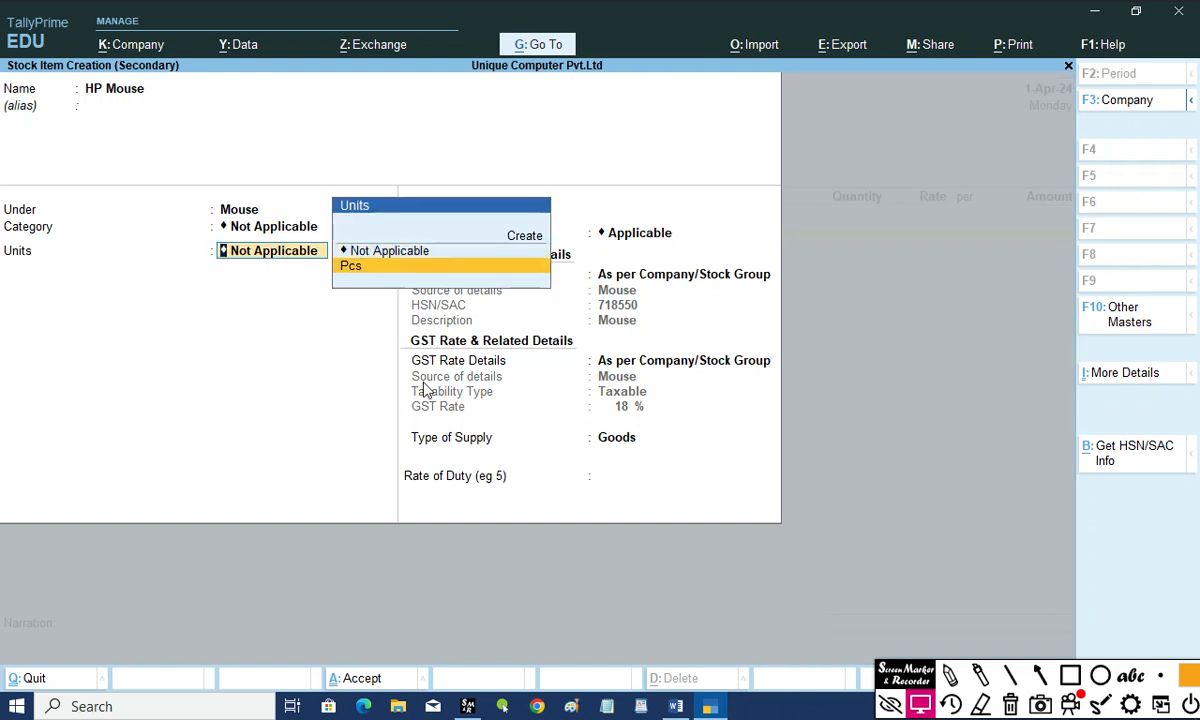
{"action": "key", "text": "Return"}
{"action": "key", "text": "Return"}
{"action": "key", "text": "Return"}
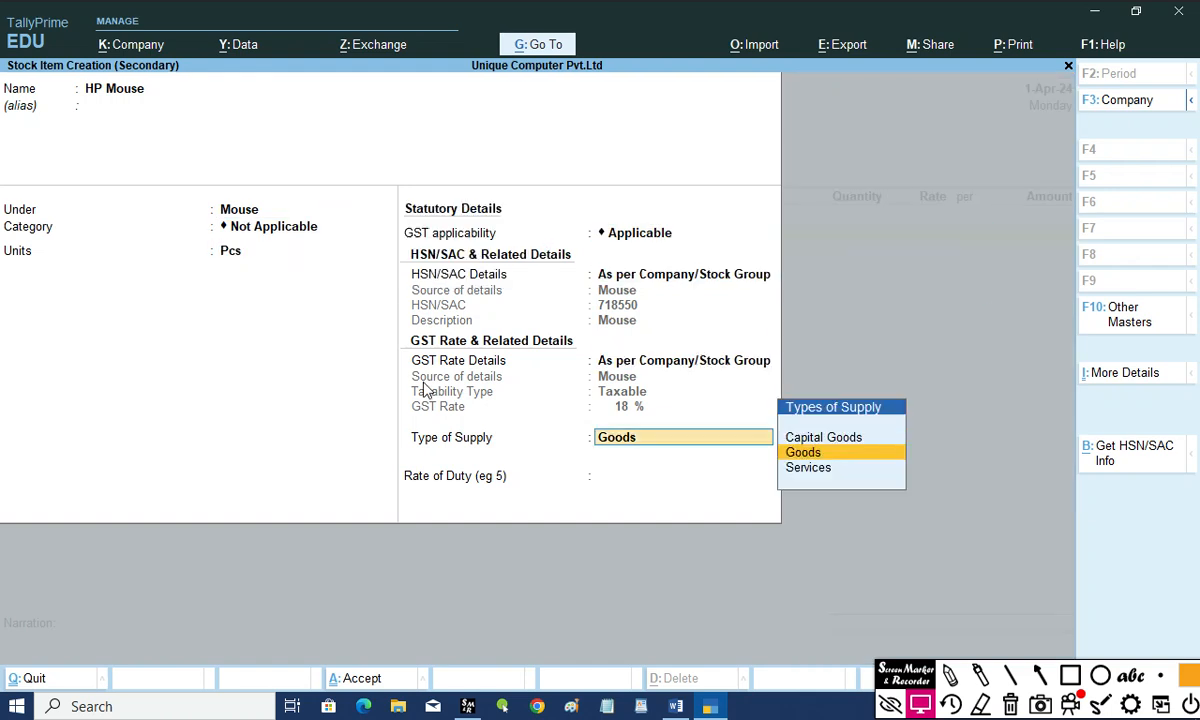
{"action": "key", "text": "Return"}
{"action": "key", "text": "Return"}
{"action": "key", "text": "Return"}
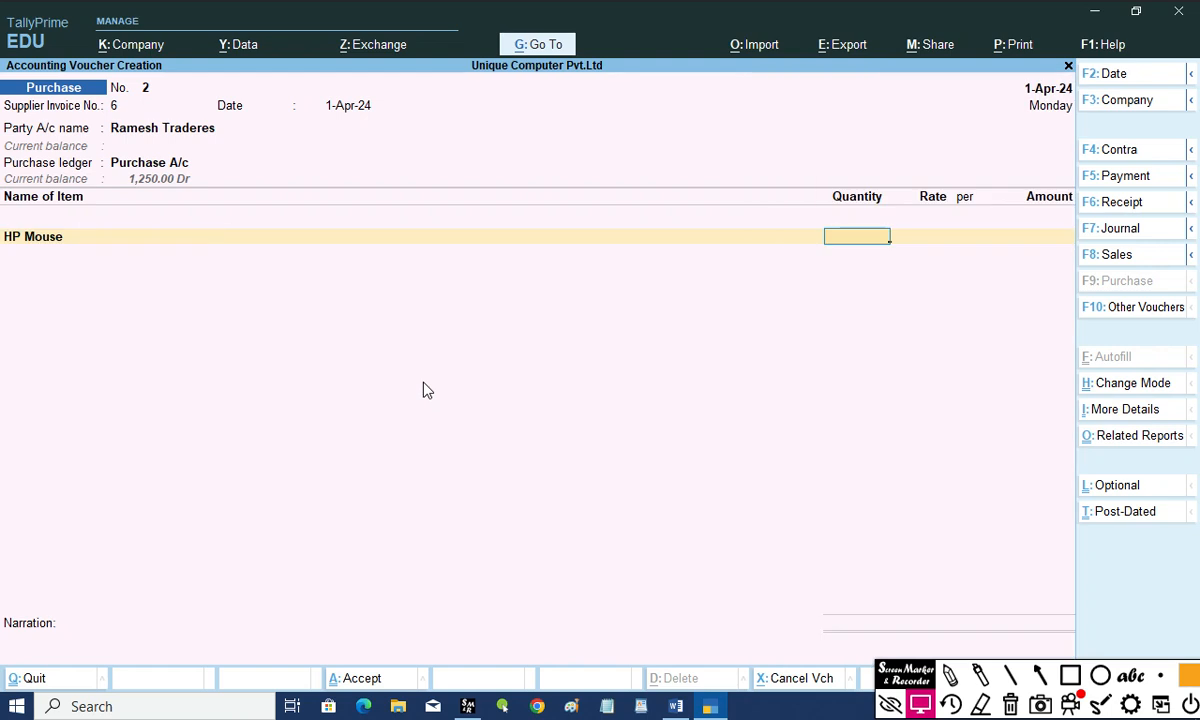
Check the quantity in the Word invoice and enter 10 for HP Mouse in the TallyPrime voucher
{"action": "key", "text": "alt+Tab"}
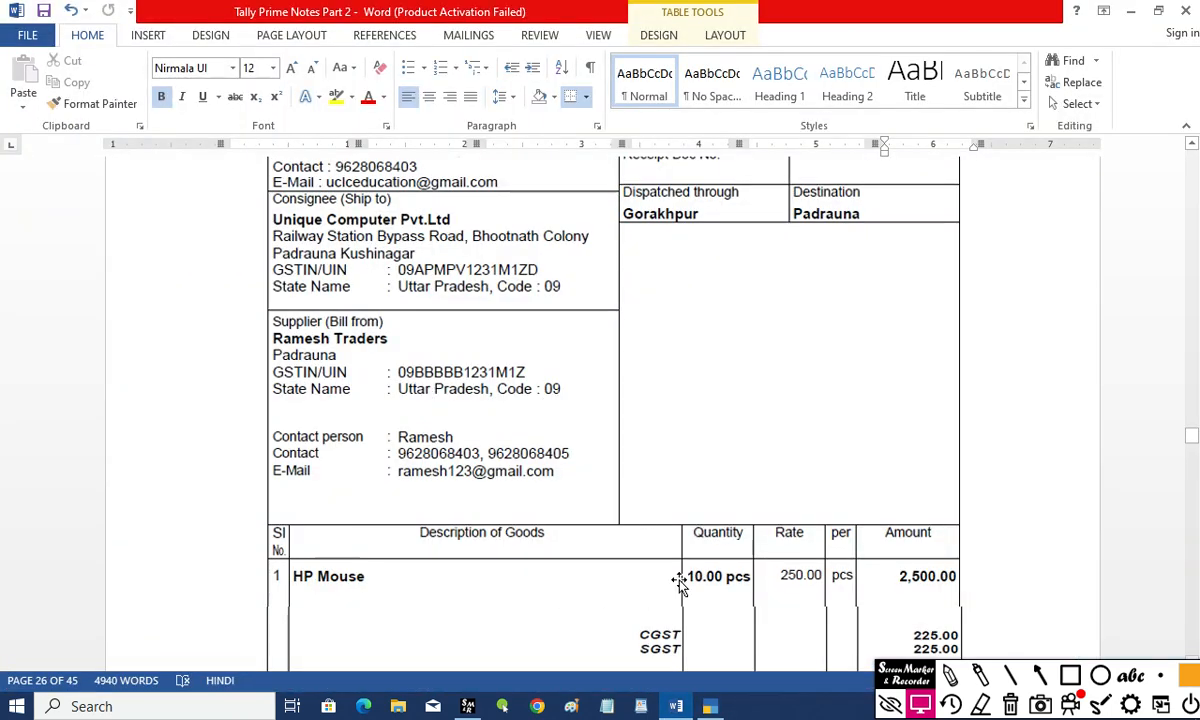
{"action": "key", "text": "alt+Tab"}
{"action": "type", "text": "10"}
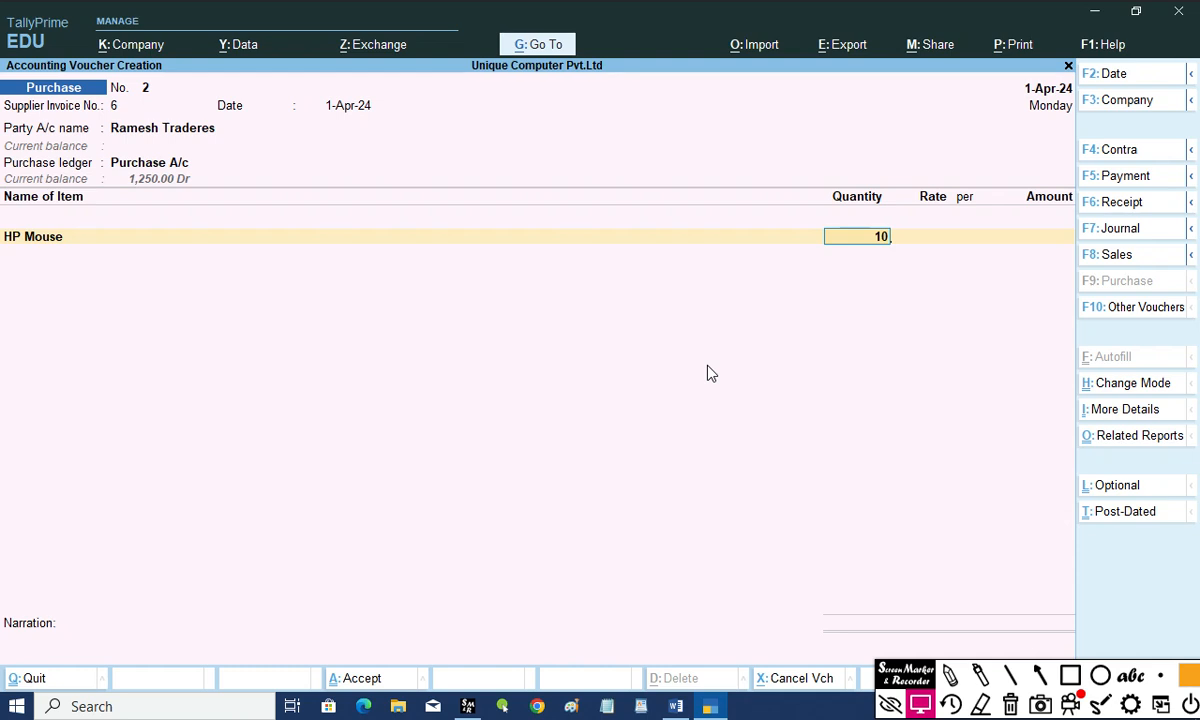
{"action": "key", "text": "Return"}
Check the rate in the Word invoice and enter 250 per Pcs for HP Mouse in the TallyPrime voucher
{"action": "key", "text": "alt+Tab"}
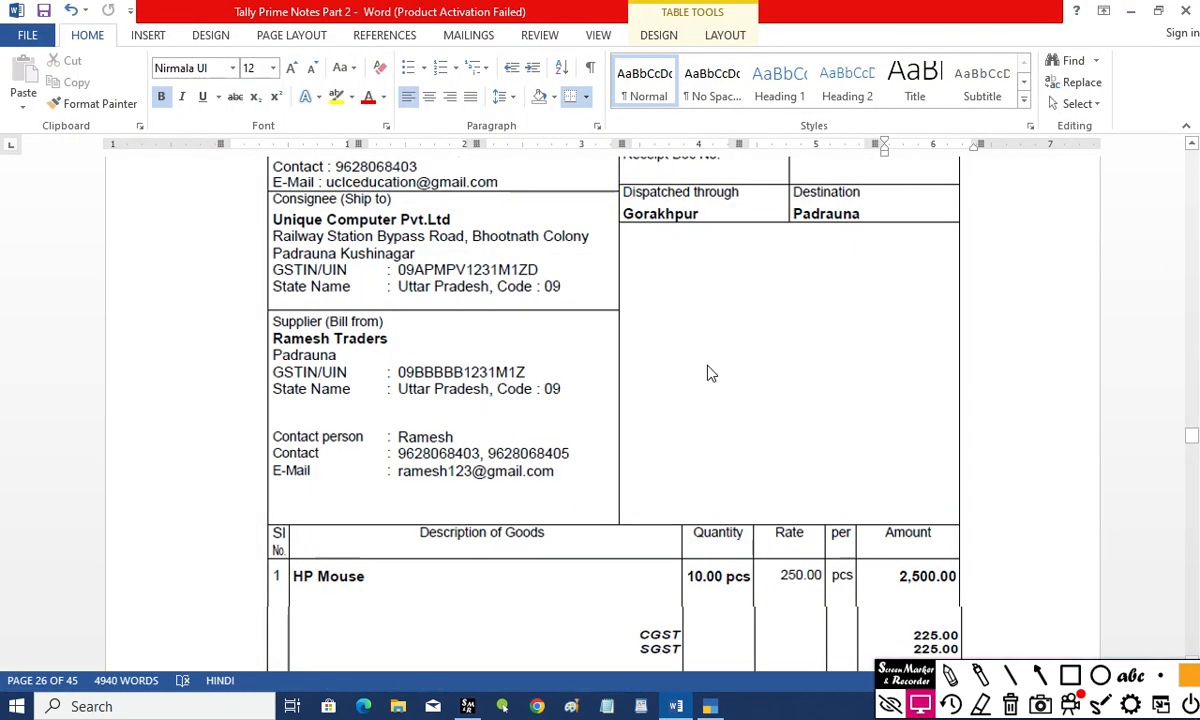
{"action": "key", "text": "alt+Tab"}
{"action": "type", "text": "250"}
{"action": "key", "text": "Return"}
{"action": "key", "text": "Return"}
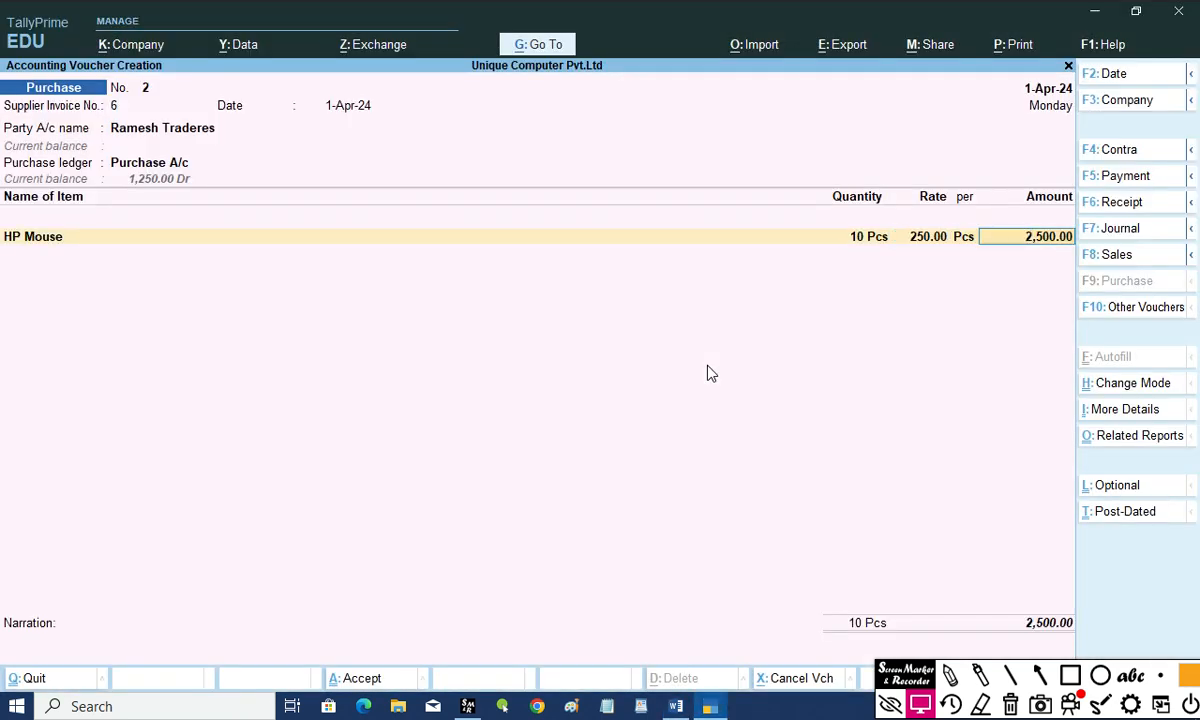
{"action": "key", "text": "Return"}
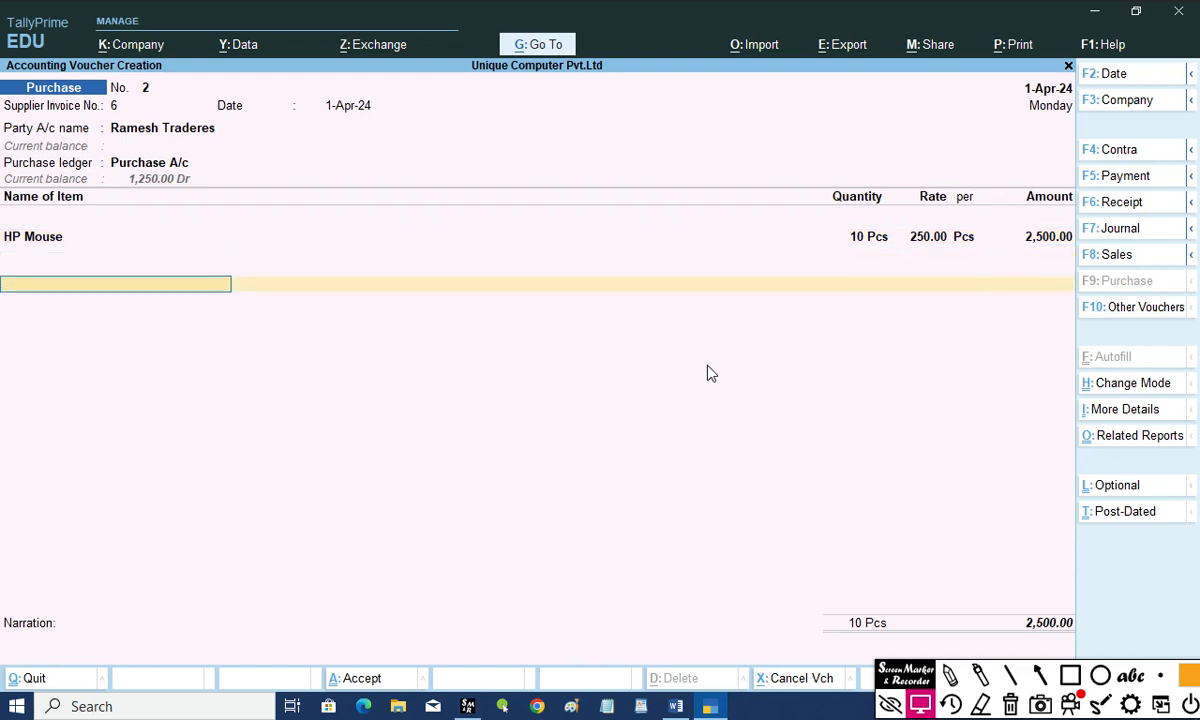
Check the taxes in the Word invoice and add the CGST and SGST ledgers below HP Mouse in the TallyPrime voucher
{"action": "key", "text": "alt+Tab"}
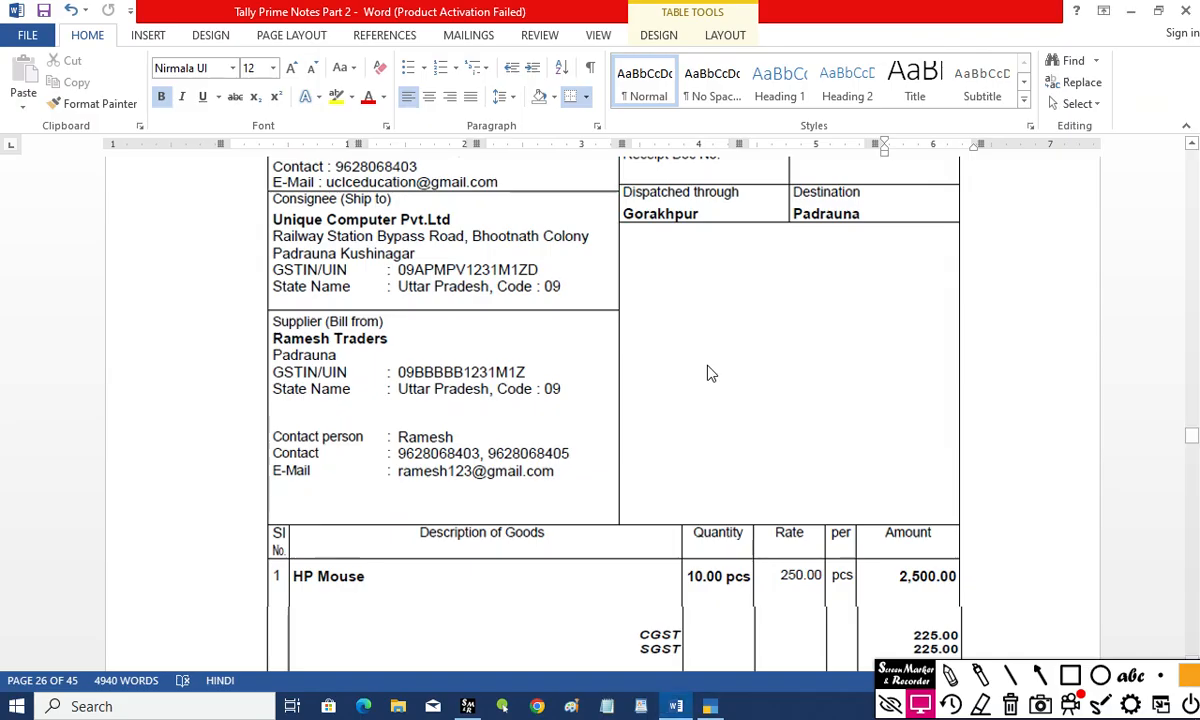
{"action": "key", "text": "alt+Tab"}
{"action": "type", "text": "Cg"}
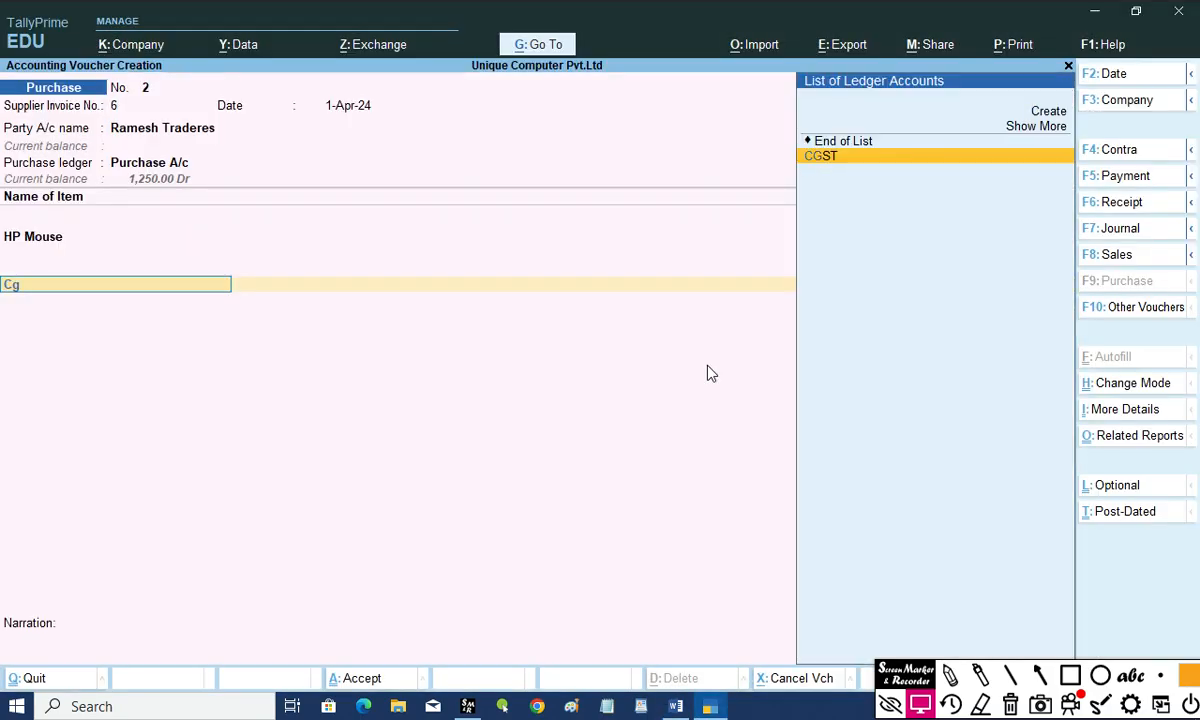
{"action": "key", "text": "Return"}
{"action": "key", "text": "Return"}
{"action": "type", "text": "Sg"}
{"action": "key", "text": "Return"}
{"action": "key", "text": "Return"}
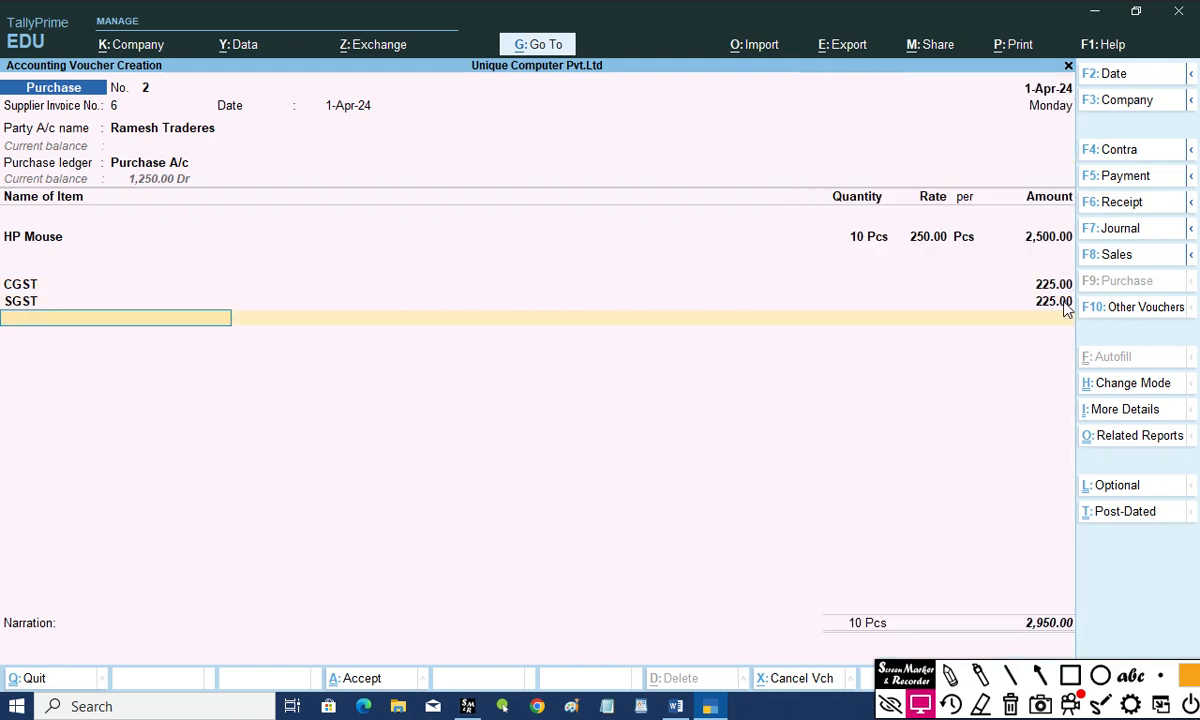
Compare the tax amounts and total in the Word invoice with the purchase voucher in TallyPrime
{"action": "key", "text": "alt+Tab"}
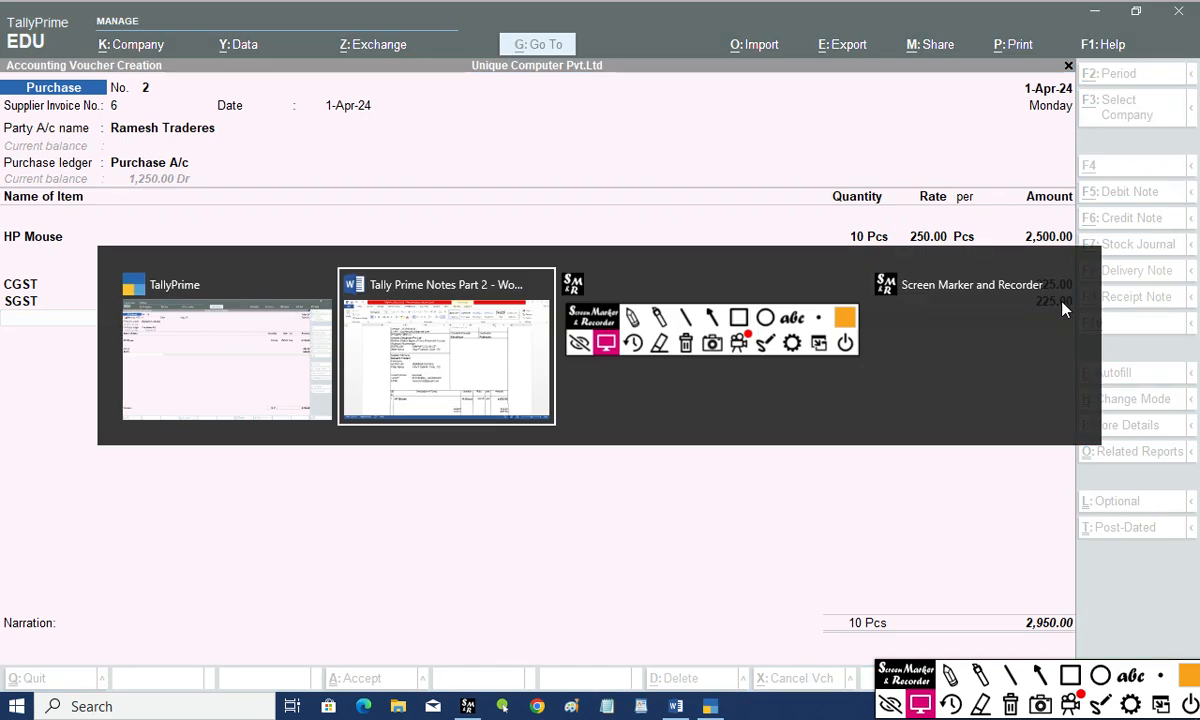
{"action": "scroll", "coordinate": [815, 450], "scroll_direction": "down", "scroll_amount": 3}
{"action": "scroll", "coordinate": [765, 485], "scroll_direction": "down", "scroll_amount": 2}
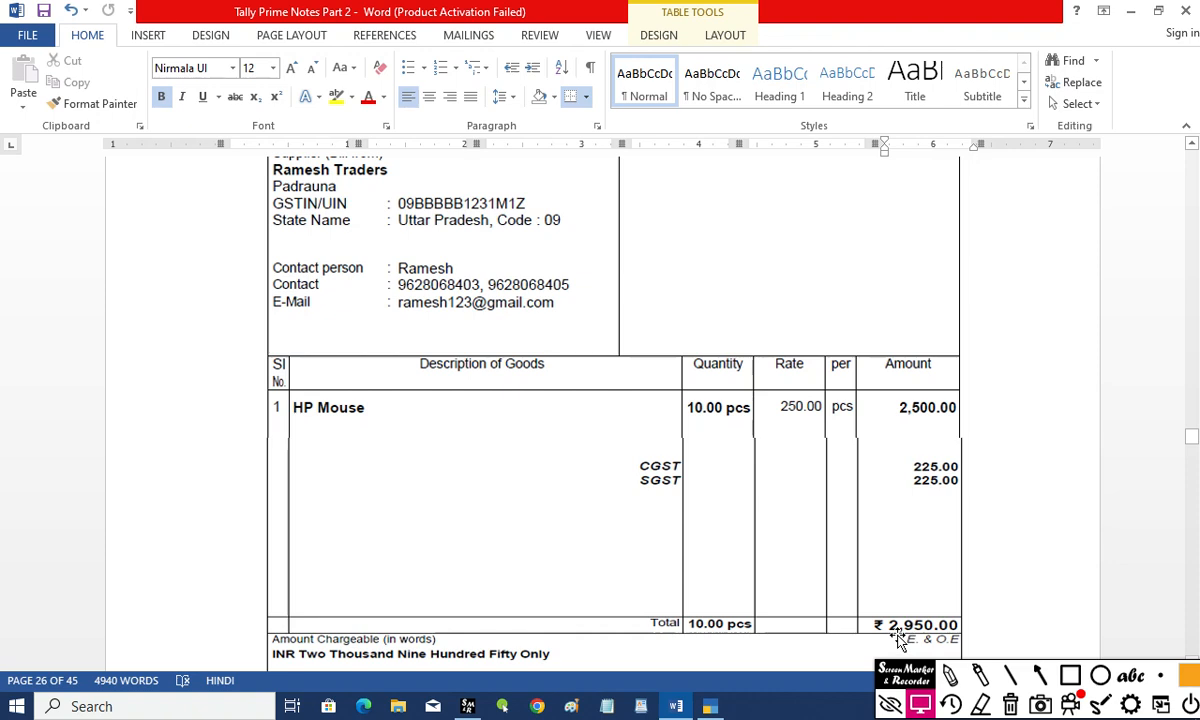
{"action": "key", "text": "alt+Tab"}
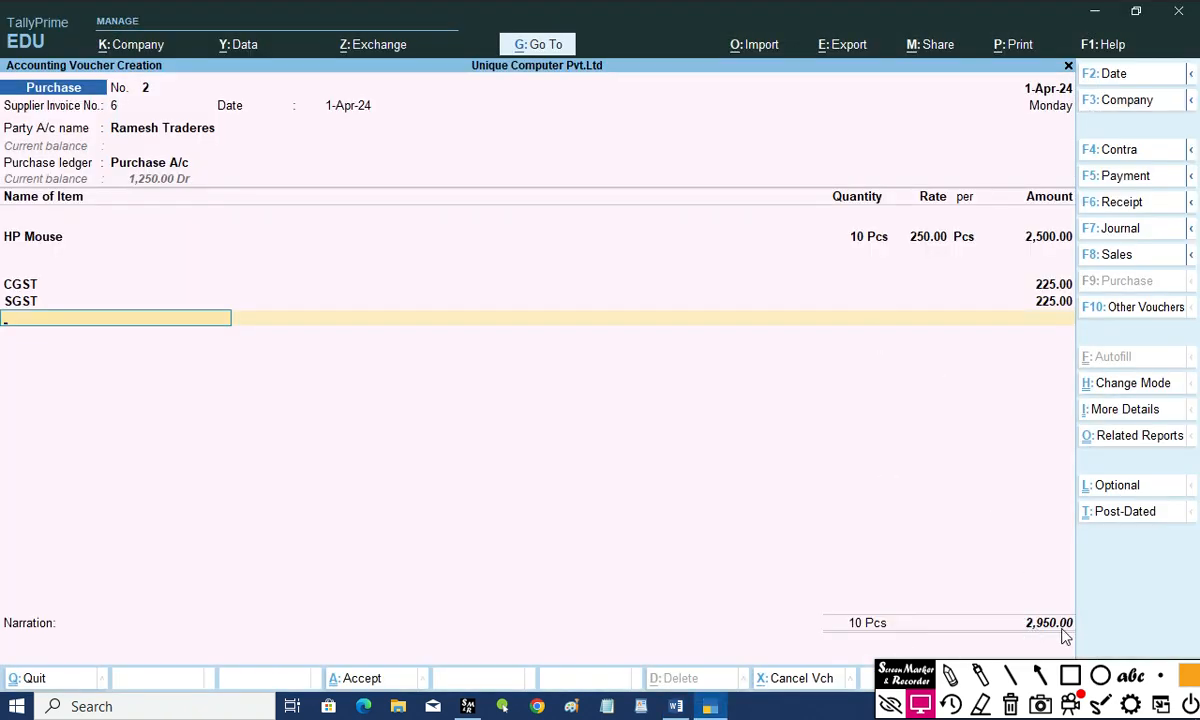
Allocate the Ramesh Traderes bill as New Ref 6 for 2,950.00 Cr in the bill-wise details
{"action": "key", "text": "Return"}
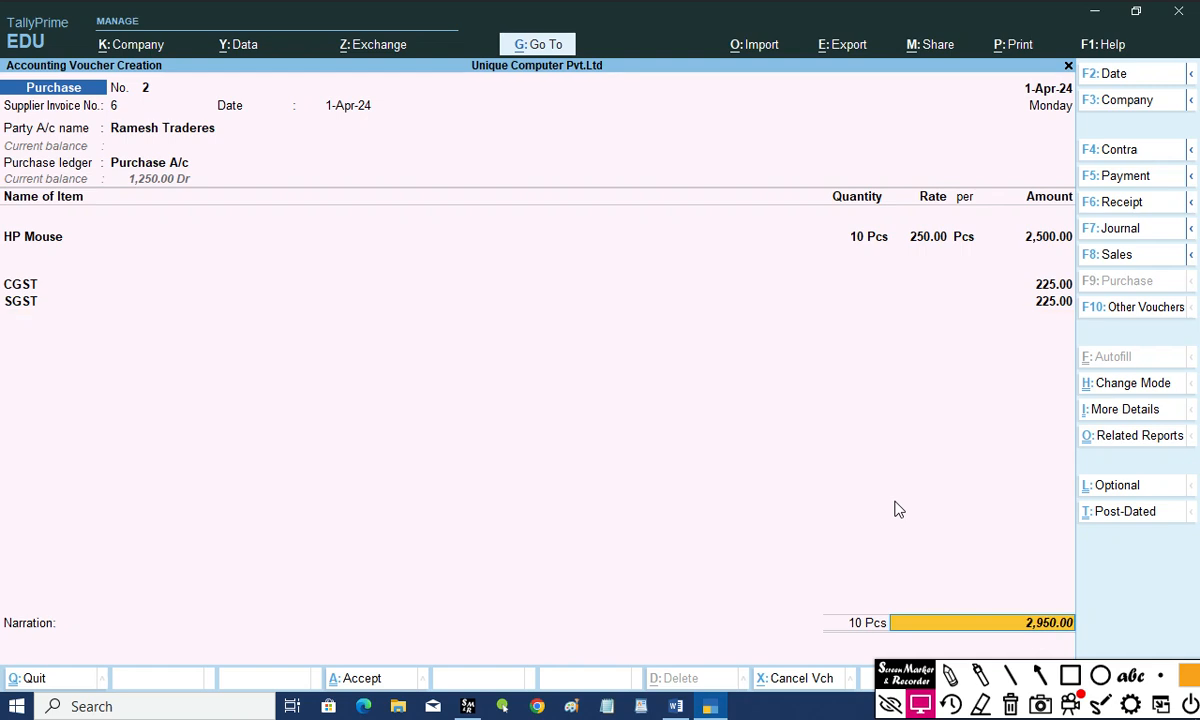
{"action": "key", "text": "Return"}
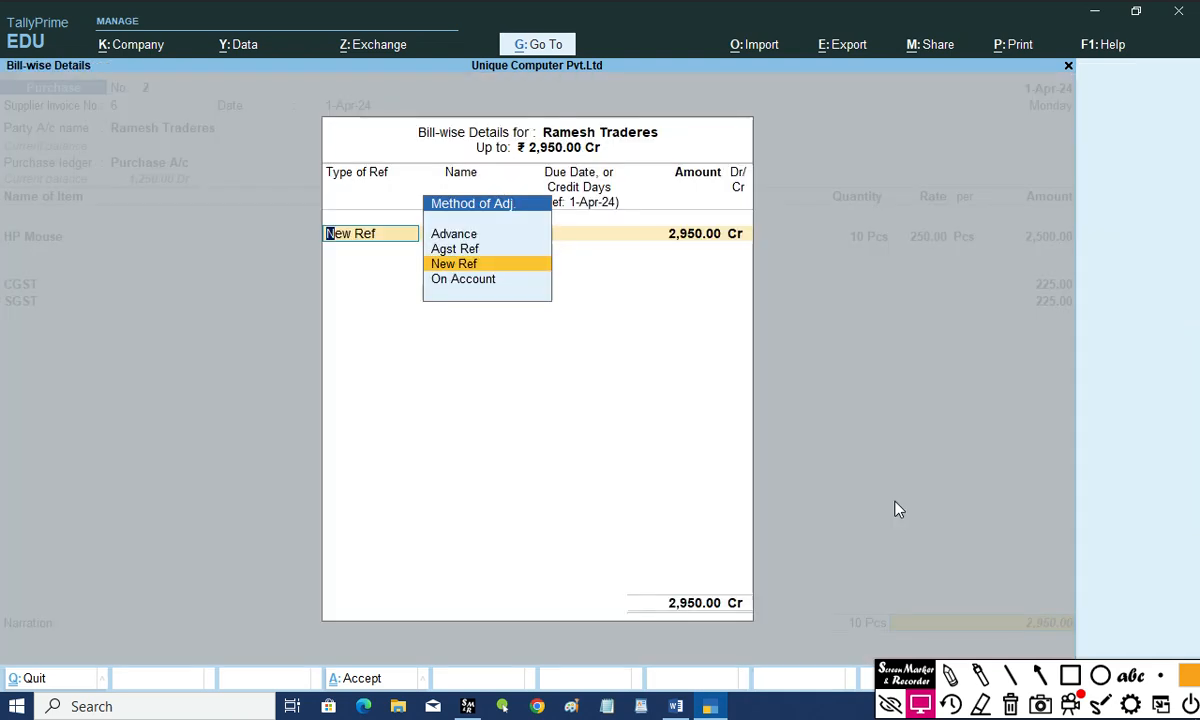
{"action": "key", "text": "Return"}
{"action": "key", "text": "Return"}
{"action": "key", "text": "Return"}
{"action": "key", "text": "Return"}
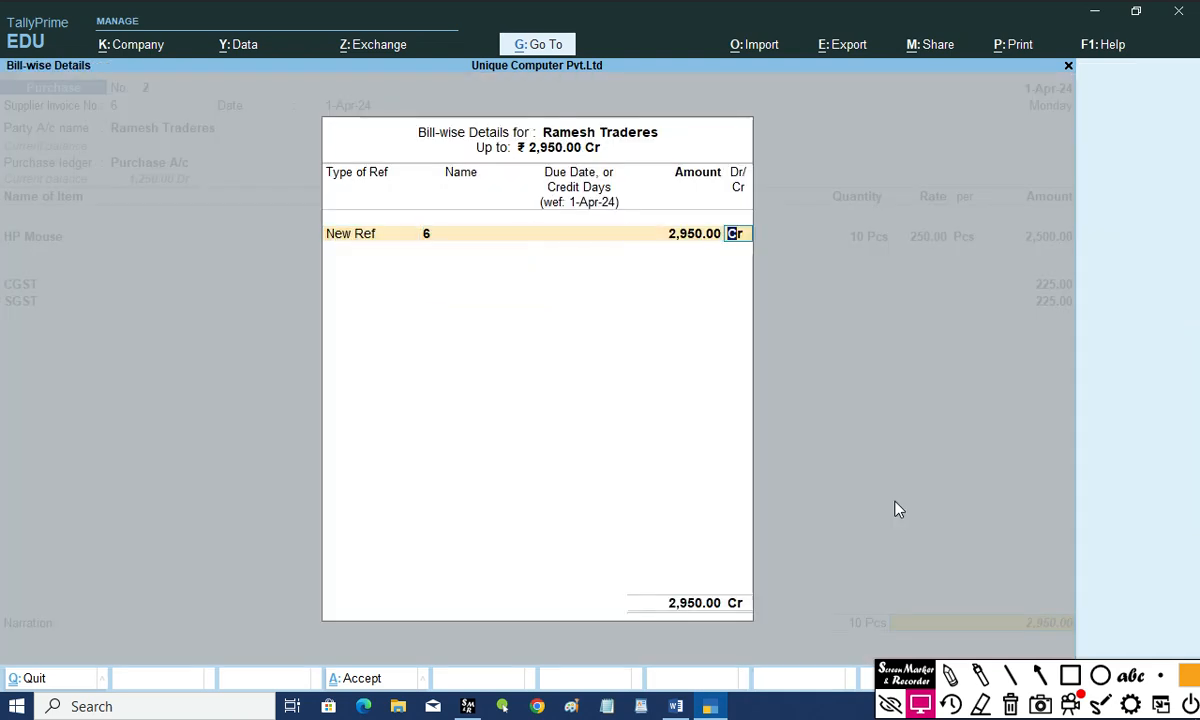
{"action": "key", "text": "Return"}
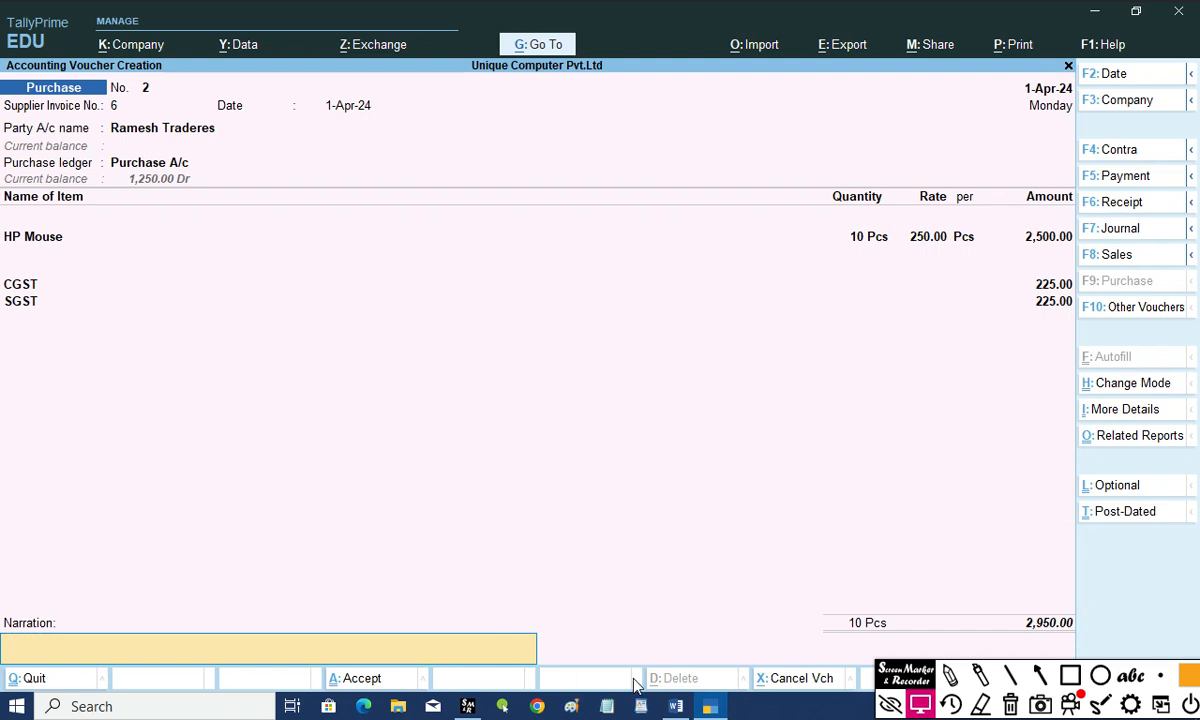
Check the dispatch and destination entries in the Word invoice and return to TallyPrime
{"action": "left_click", "coordinate": [678, 708]}
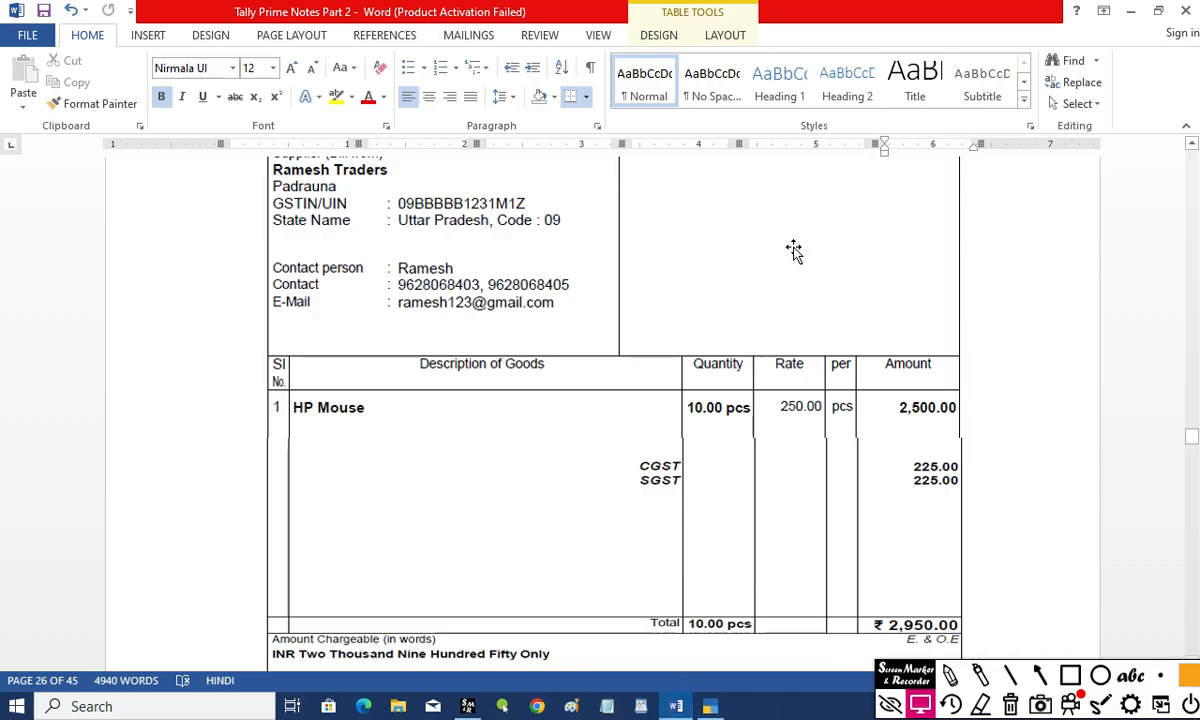
{"action": "scroll", "coordinate": [763, 367], "scroll_direction": "up", "scroll_amount": 5}
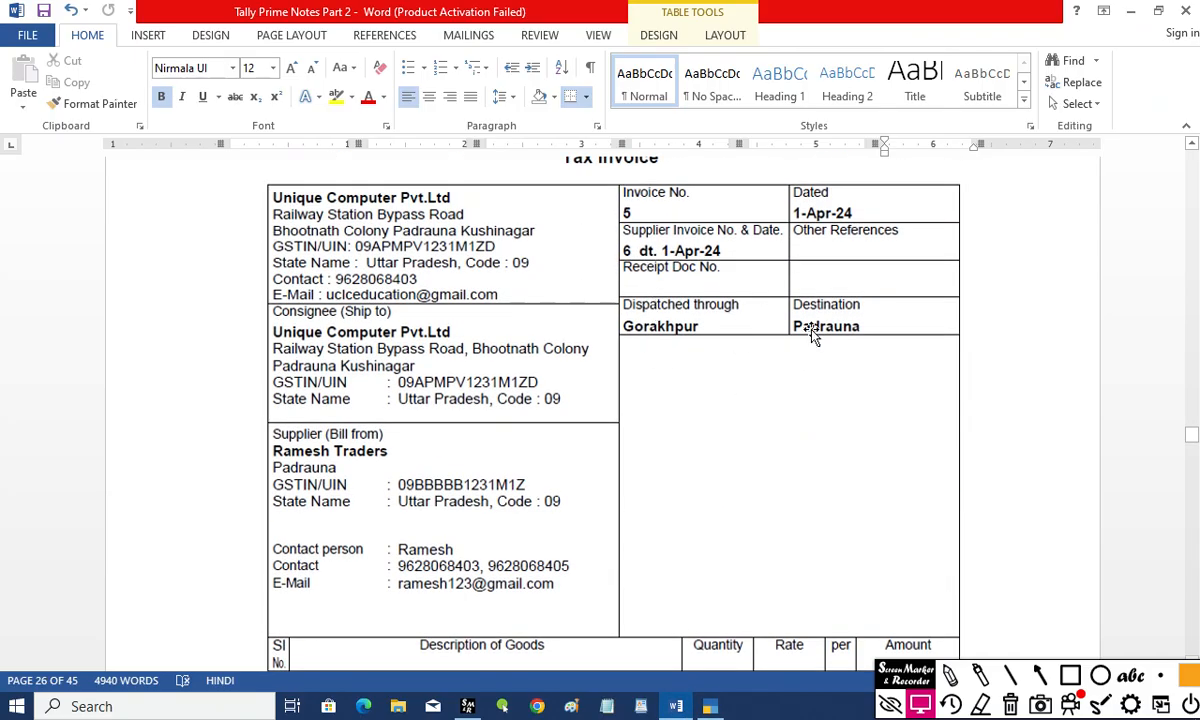
{"action": "key", "text": "alt+Tab"}
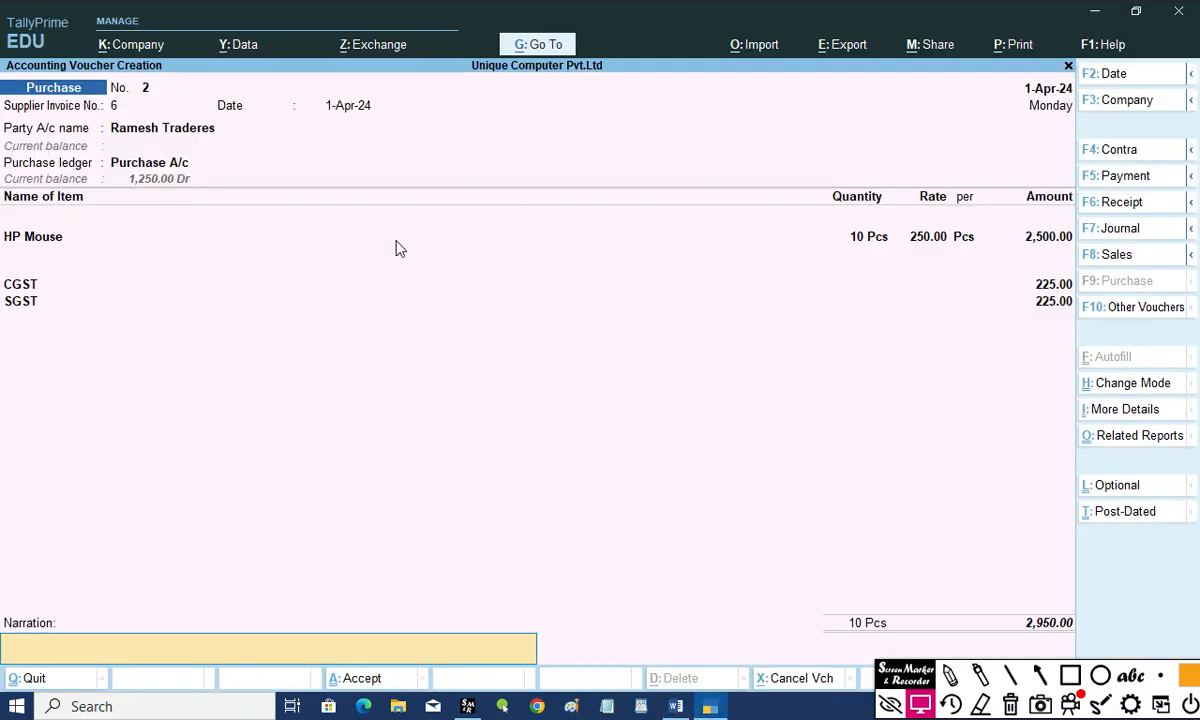
Reopen the receipt details of party Ramesh Traderes and enter Gorakhpur as Dispatched through and Padrauna as Destination
{"action": "left_click", "coordinate": [170, 133]}
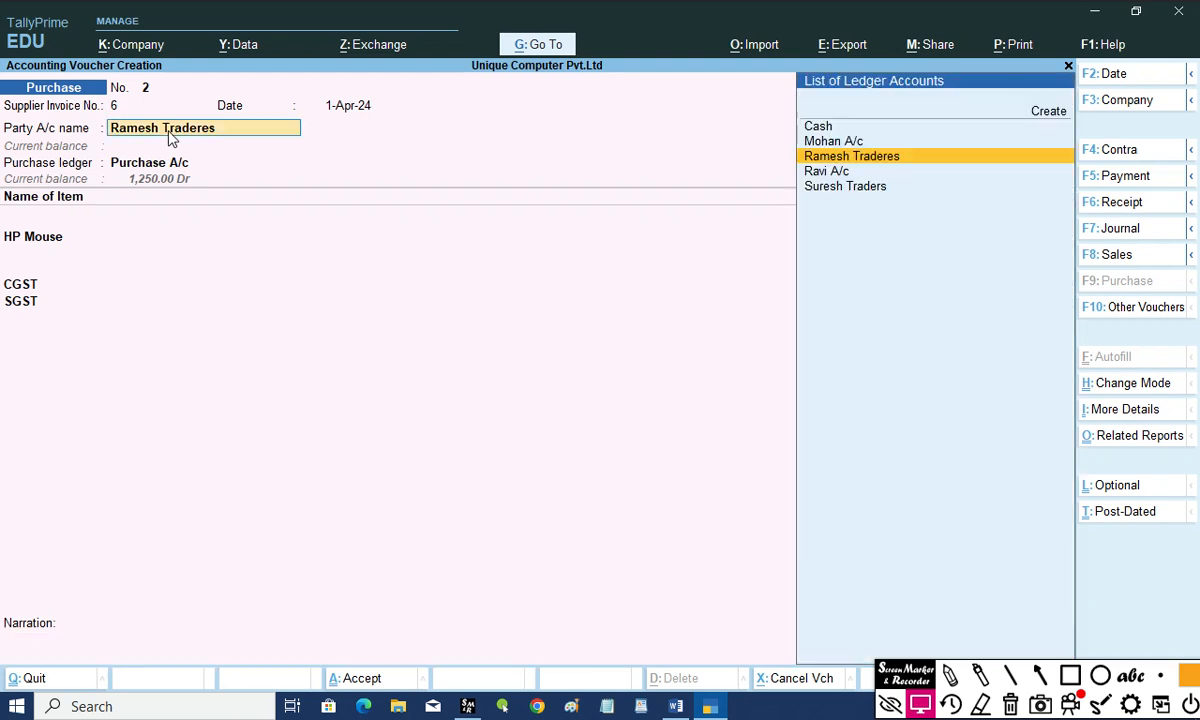
{"action": "key", "text": "Return"}
{"action": "key", "text": "Return"}
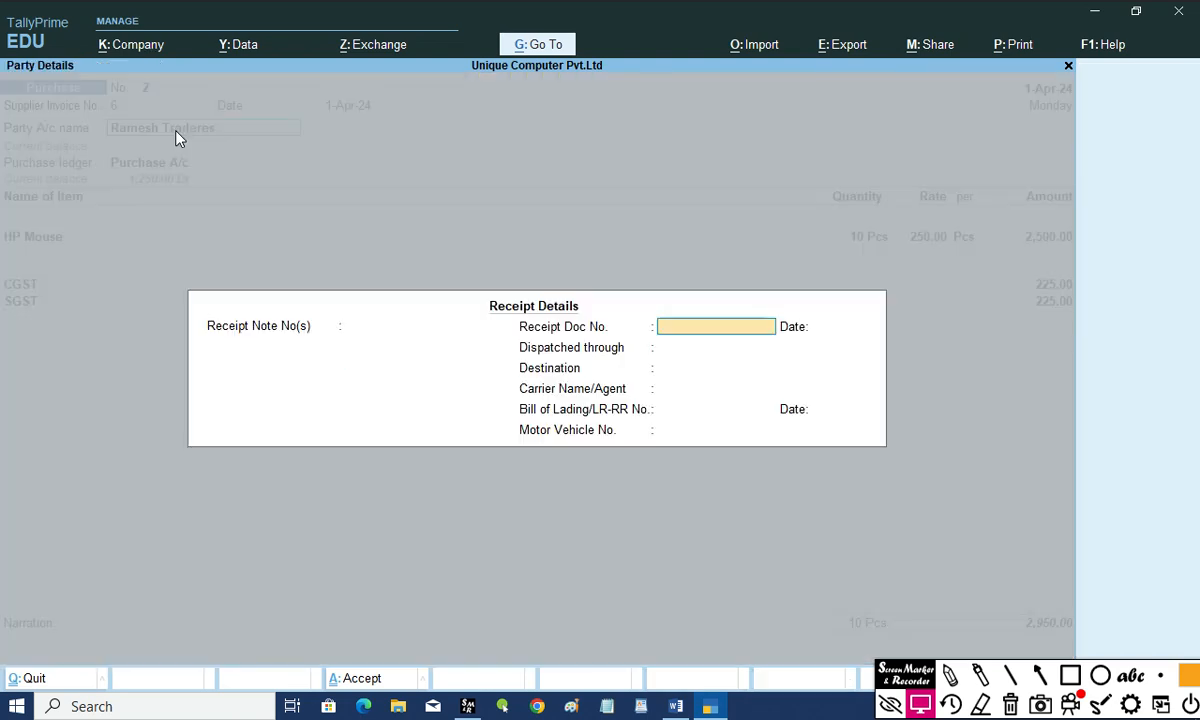
{"action": "key", "text": "Return"}
{"action": "key", "text": "Return"}
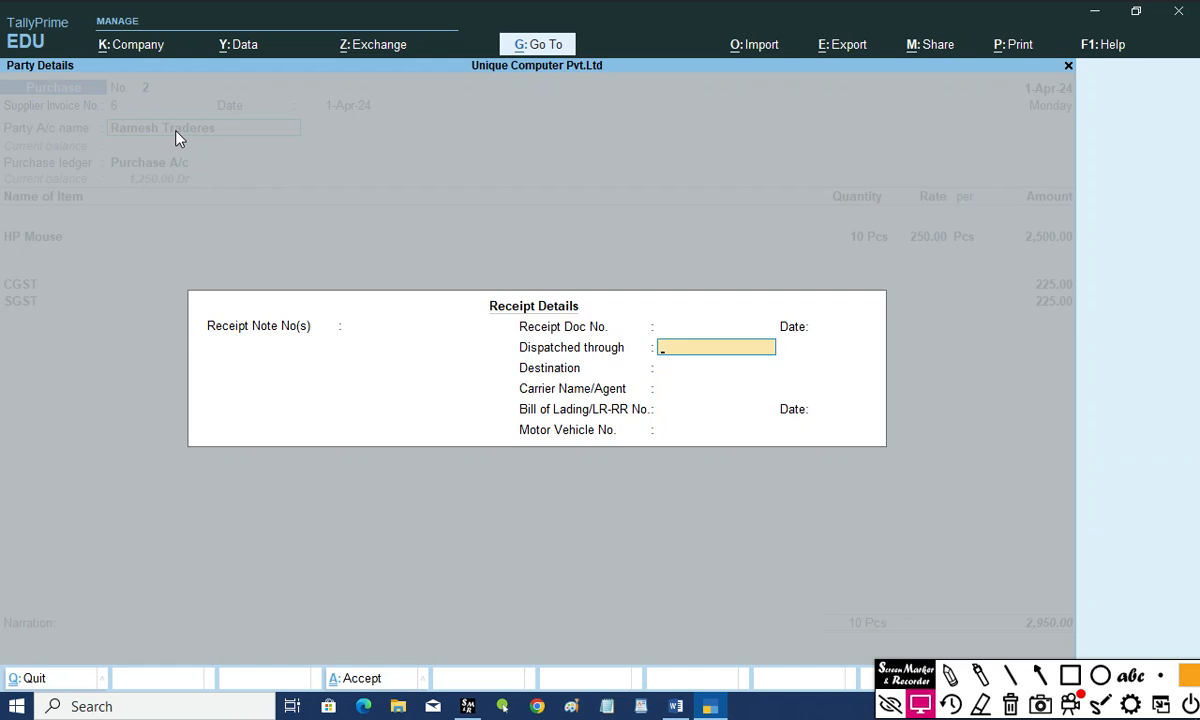
{"action": "type", "text": "Gorakhpu"}
{"action": "key", "text": "Return"}
{"action": "type", "text": "Padrauna"}
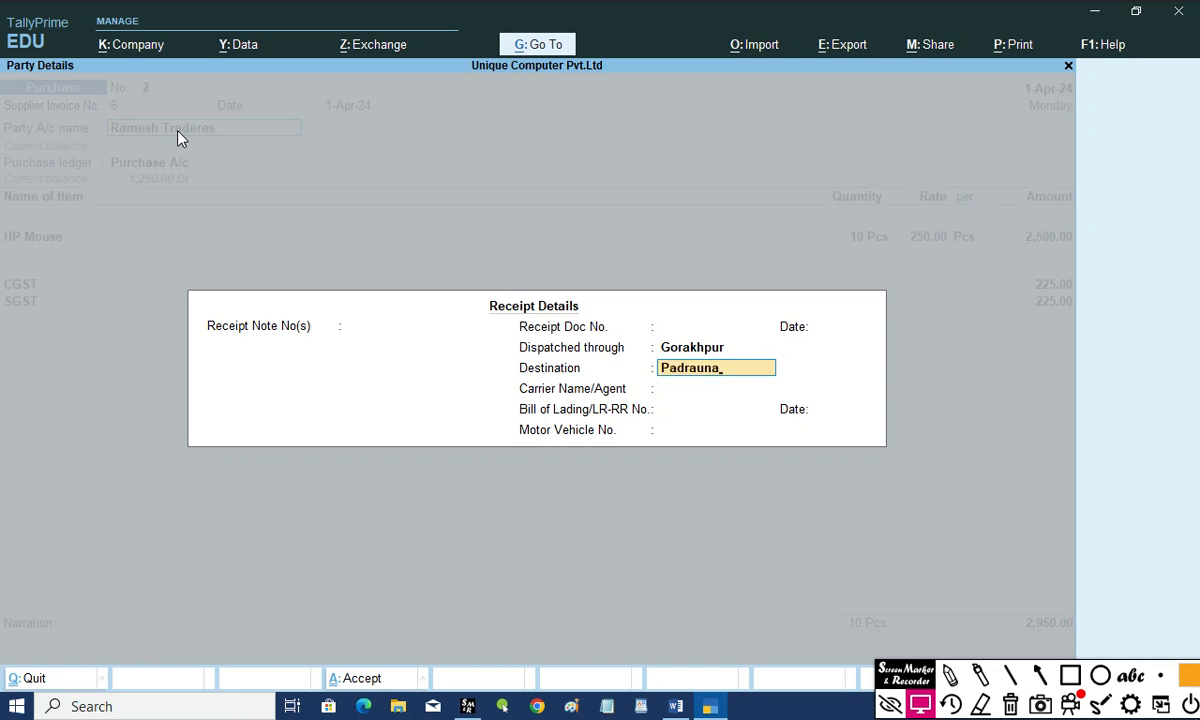
Leave the other receipt fields blank and accept the remaining party details to return to the voucher
{"action": "key", "text": "Return"}
{"action": "key", "text": "Return"}
{"action": "key", "text": "Return"}
{"action": "key", "text": "Return"}
{"action": "key", "text": "Return"}
{"action": "key", "text": "Return"}
{"action": "key", "text": "Return"}
{"action": "key", "text": "Return"}
{"action": "key", "text": "Return"}
{"action": "key", "text": "Return"}
{"action": "key", "text": "Return"}
{"action": "key", "text": "Return"}
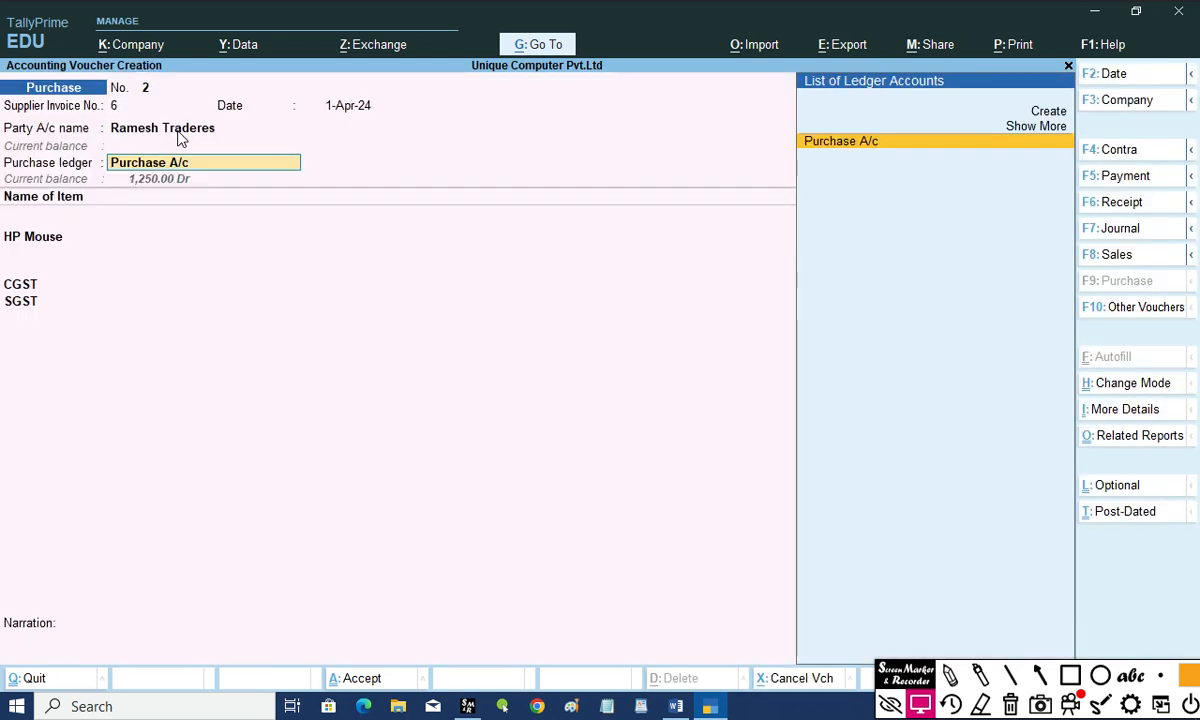
Keep Purchase A/c, the HP Mouse line and the CGST and SGST amounts in the voucher
{"action": "key", "text": "Return"}
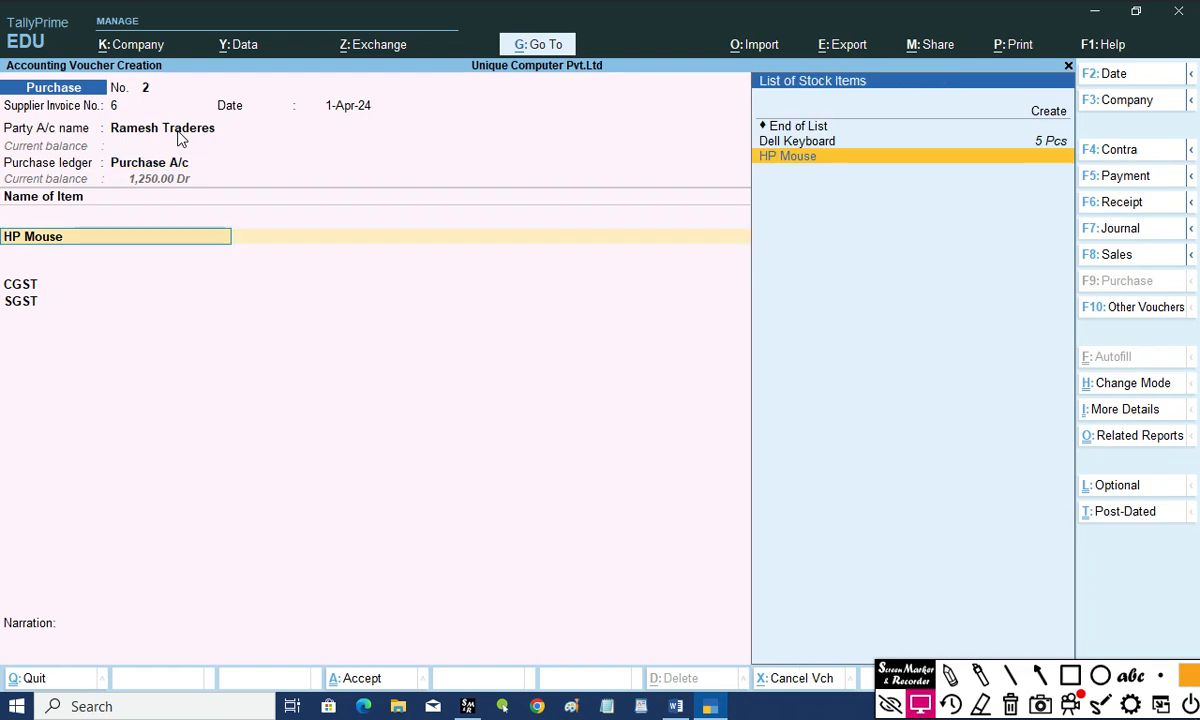
{"action": "key", "text": "Return"}
{"action": "key", "text": "Return"}
{"action": "key", "text": "Return"}
{"action": "key", "text": "Return"}
{"action": "key", "text": "Return"}
{"action": "key", "text": "Return"}
{"action": "key", "text": "Return"}
{"action": "key", "text": "Return"}
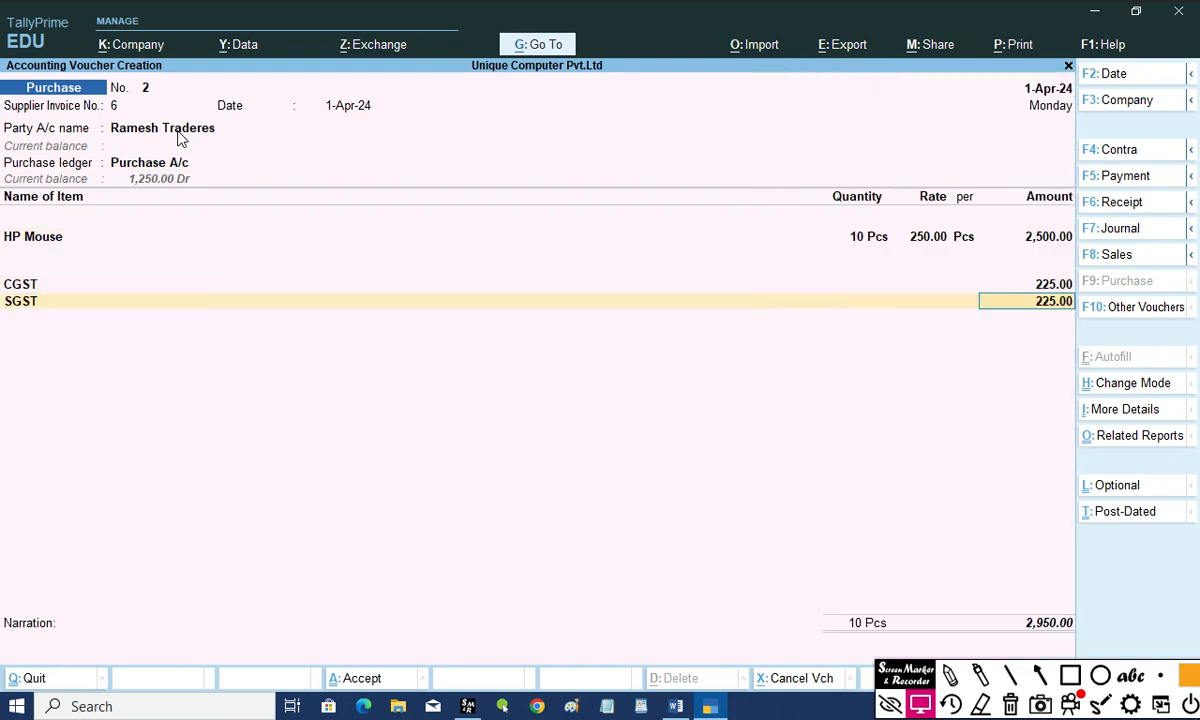
{"action": "key", "text": "Return"}
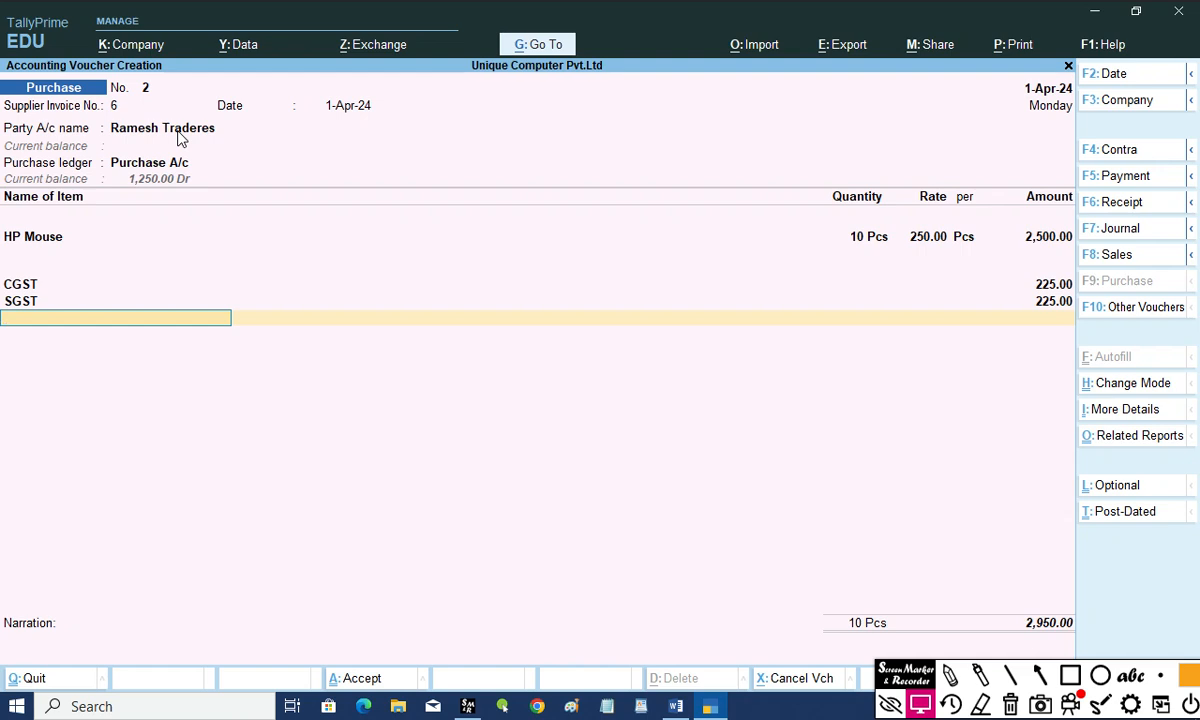
Confirm the bill-wise details with New Ref 6 for 2,950.00 Cr, leave the narration blank, and save the purchase voucher
{"action": "key", "text": "Return"}
{"action": "key", "text": "Return"}
{"action": "key", "text": "Return"}
{"action": "key", "text": "Return"}
{"action": "key", "text": "Return"}
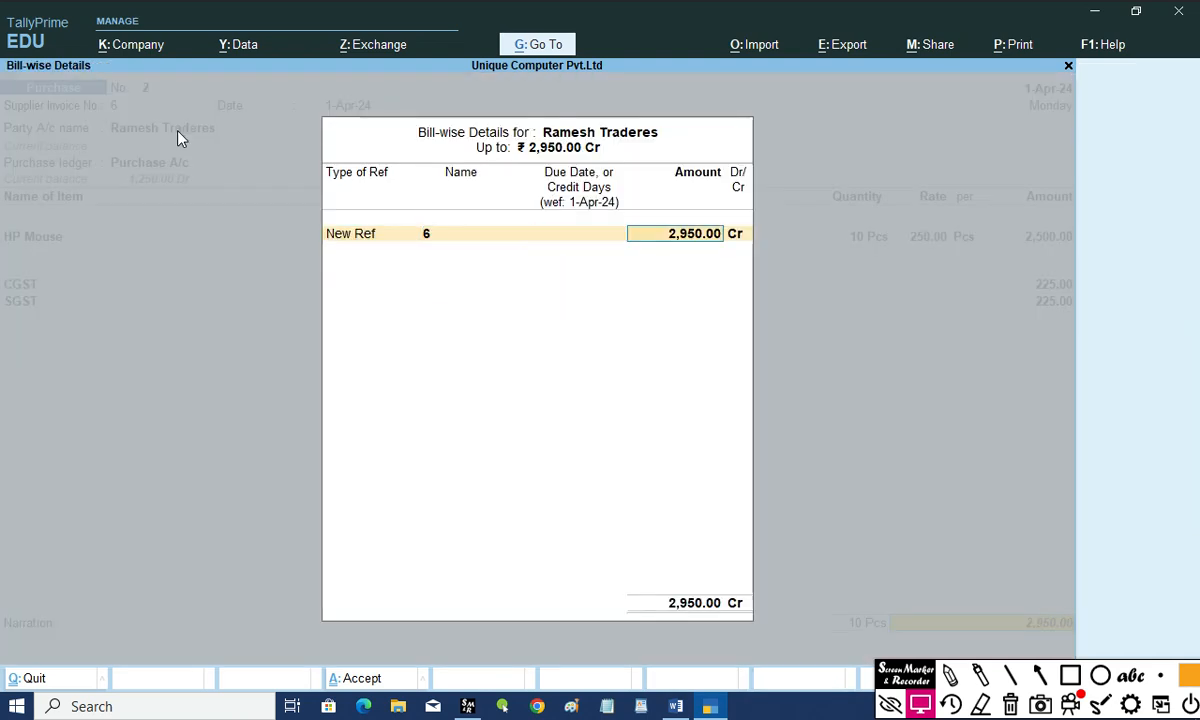
{"action": "key", "text": "Return"}
{"action": "key", "text": "Return"}
{"action": "key", "text": "Return"}
{"action": "key", "text": "Return"}
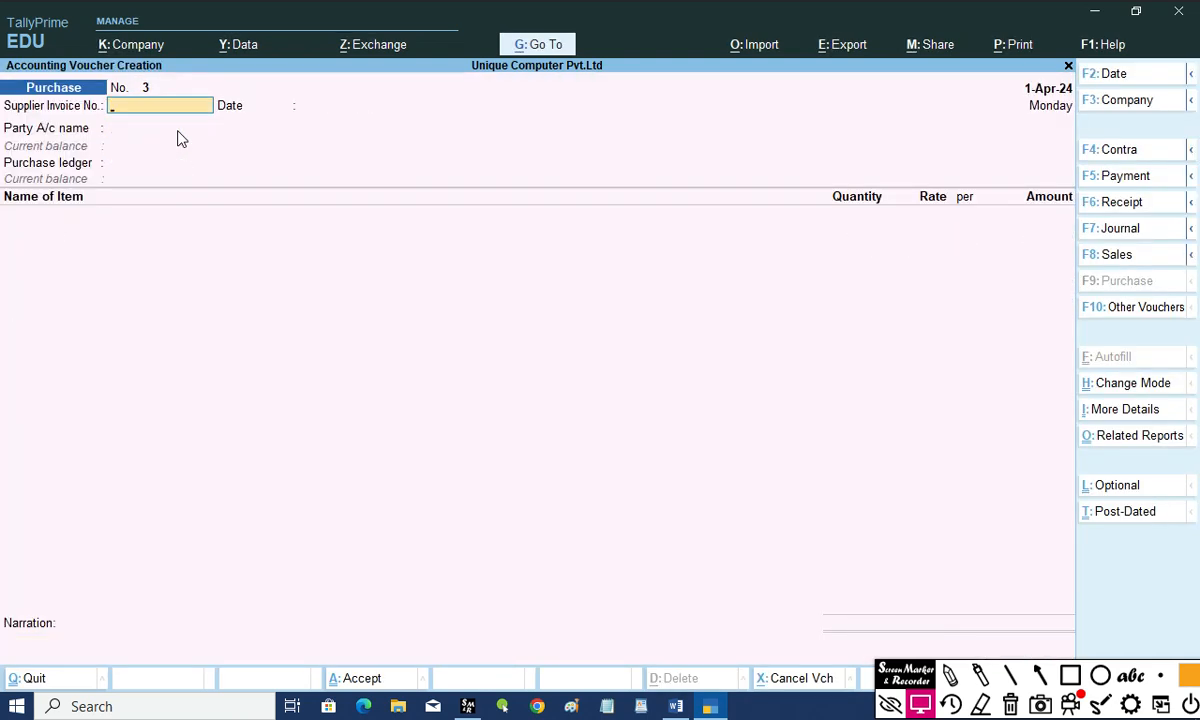
{"action": "left_click", "coordinate": [1078, 705]}
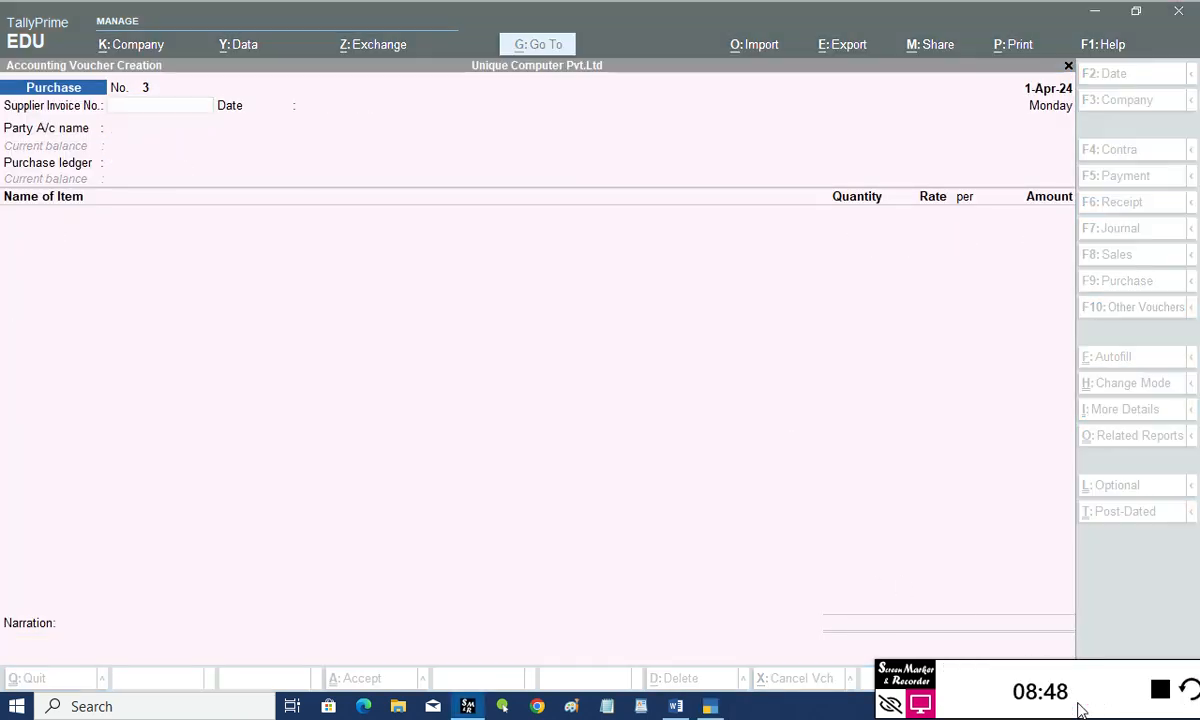